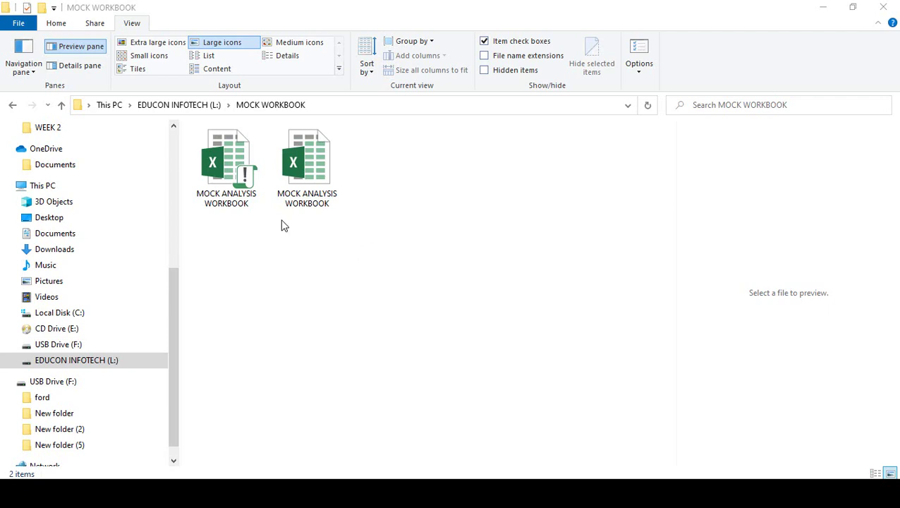
# Step: Open the second MOCK ANALYSIS WORKBOOK file and dismiss the Office activation notice
pyautogui.click(333, 286)
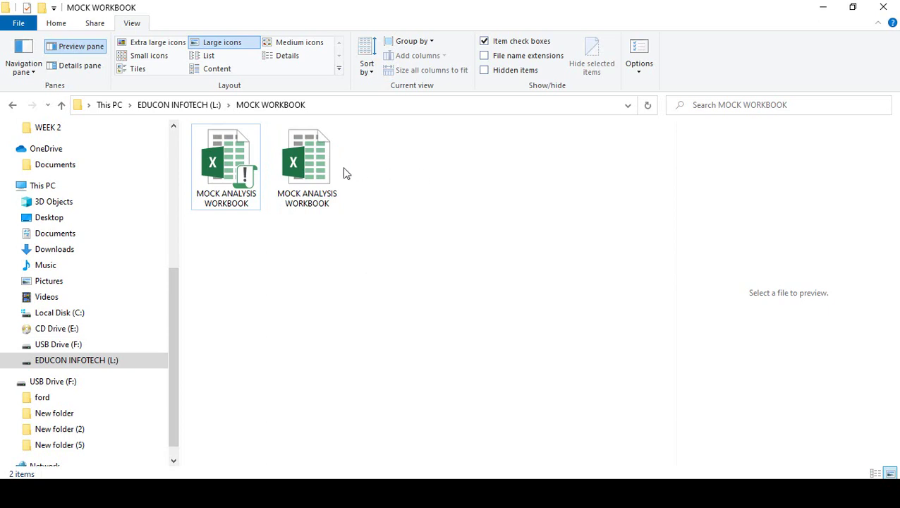
pyautogui.click(321, 163)
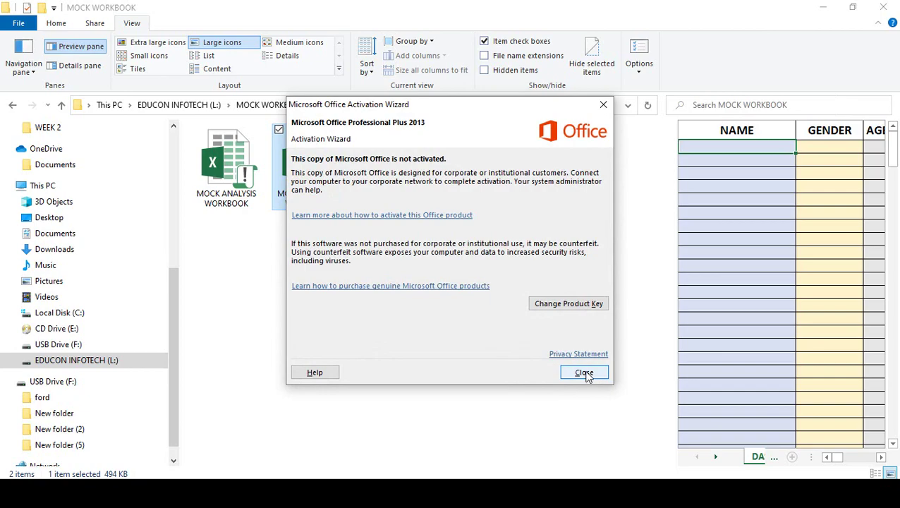
pyautogui.click(586, 372)
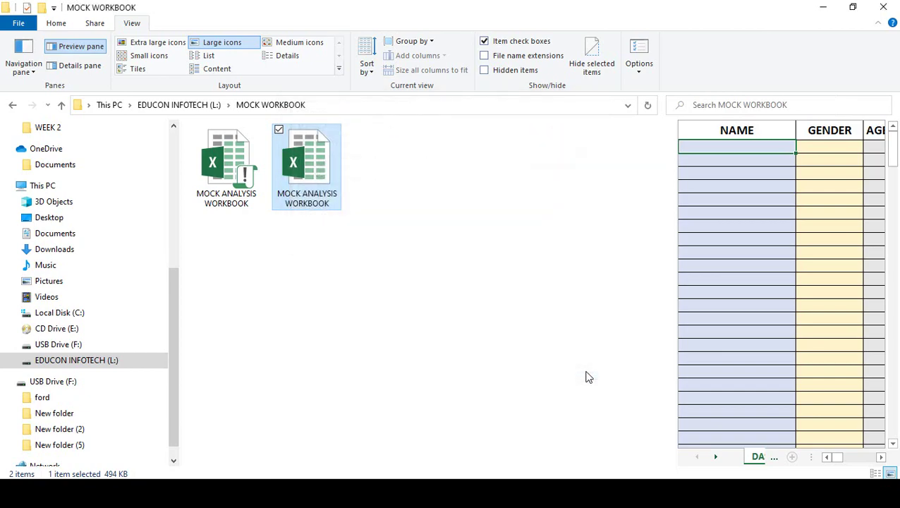
pyautogui.click(823, 6)
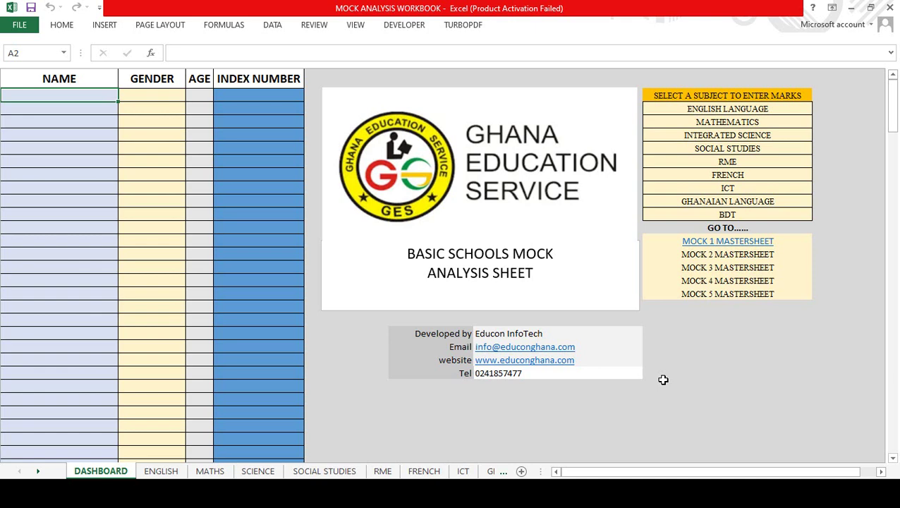
pyautogui.click(31, 110)
pyautogui.click(31, 122)
pyautogui.click(32, 136)
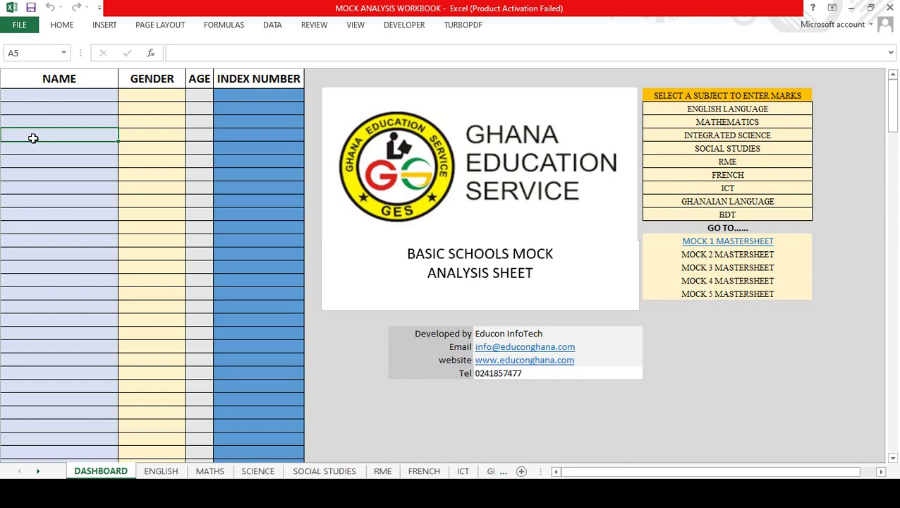
pyautogui.click(32, 147)
pyautogui.click(31, 158)
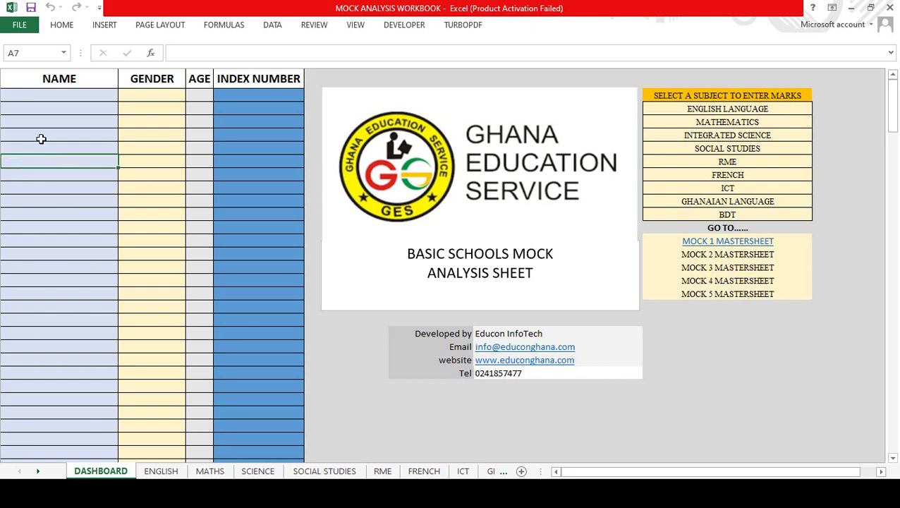
pyautogui.click(62, 94)
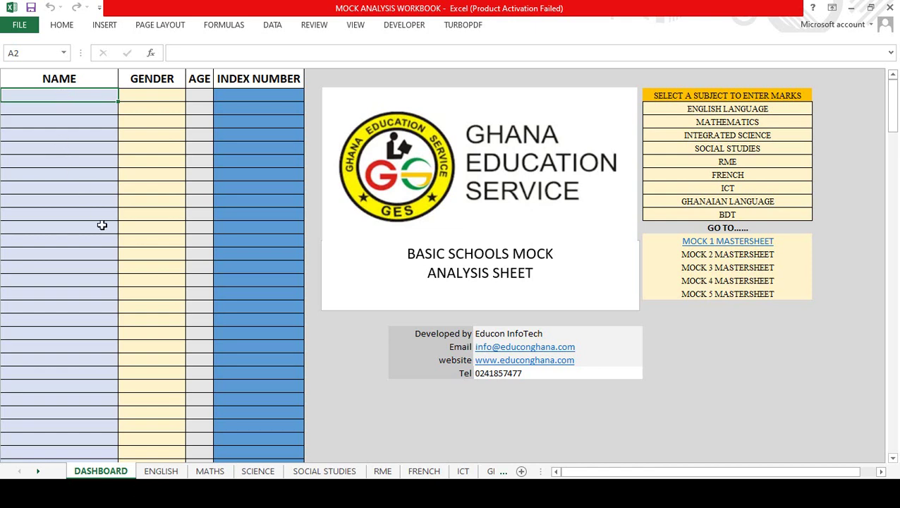
pyautogui.click(63, 162)
pyautogui.click(70, 95)
pyautogui.click(162, 471)
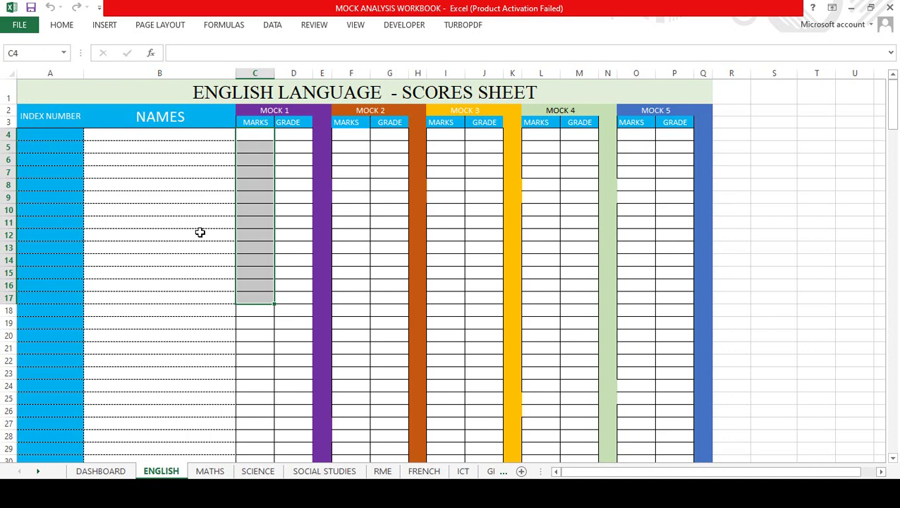
pyautogui.click(176, 245)
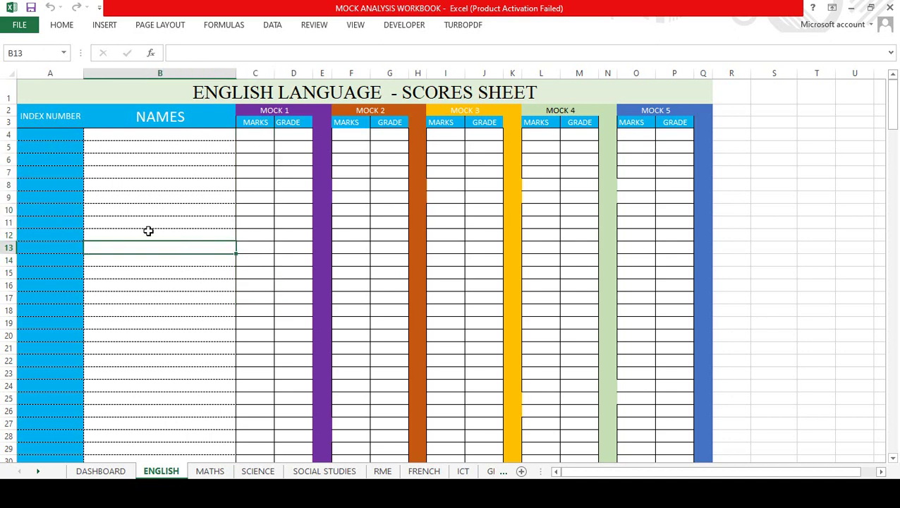
pyautogui.click(273, 111)
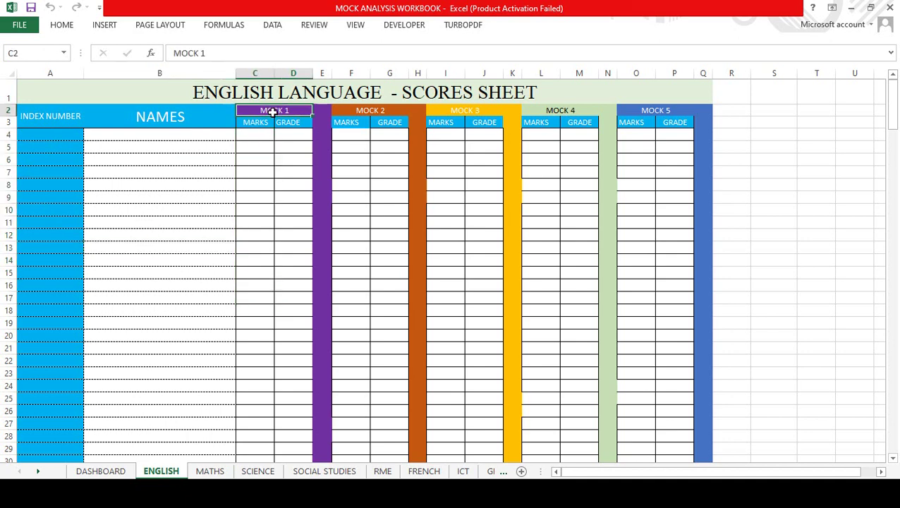
pyautogui.click(383, 113)
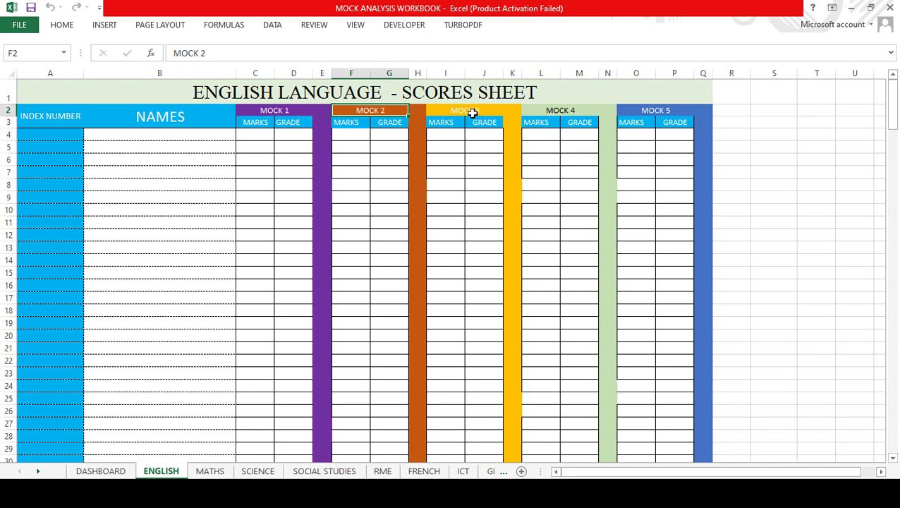
pyautogui.click(472, 113)
pyautogui.click(572, 110)
pyautogui.click(631, 111)
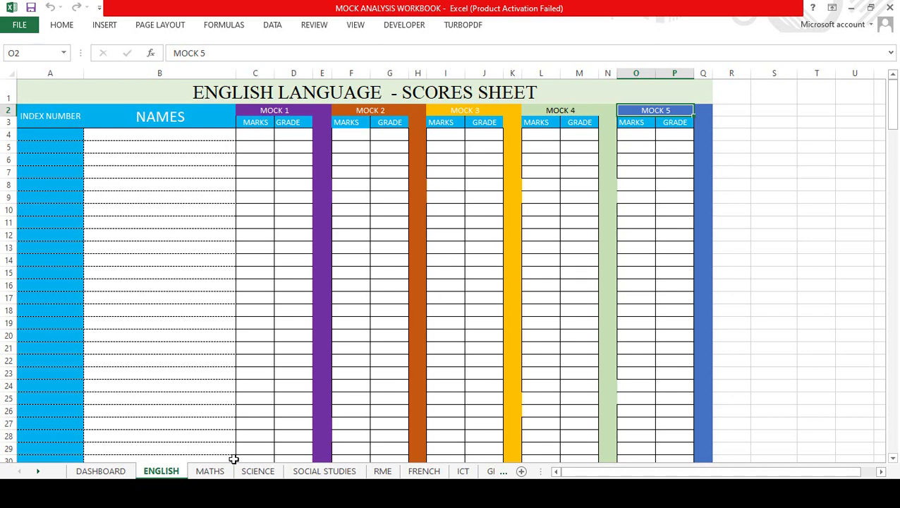
pyautogui.click(210, 471)
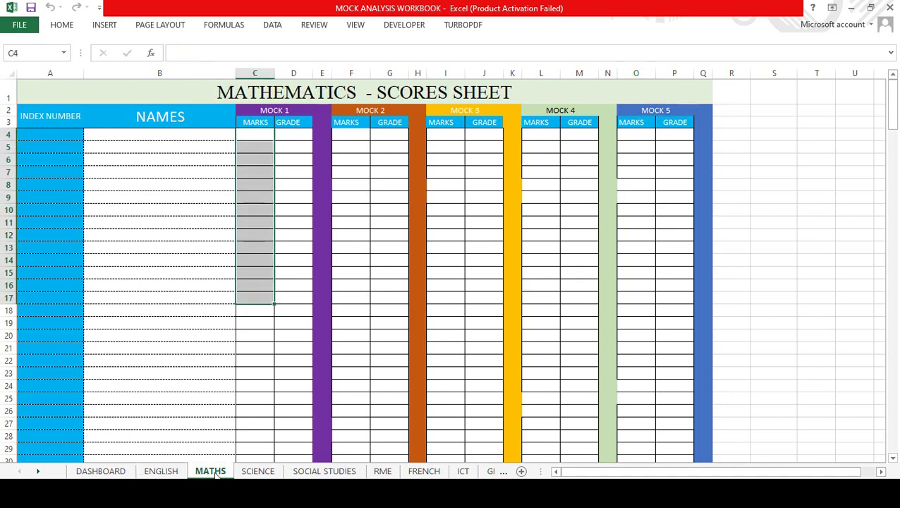
pyautogui.click(165, 260)
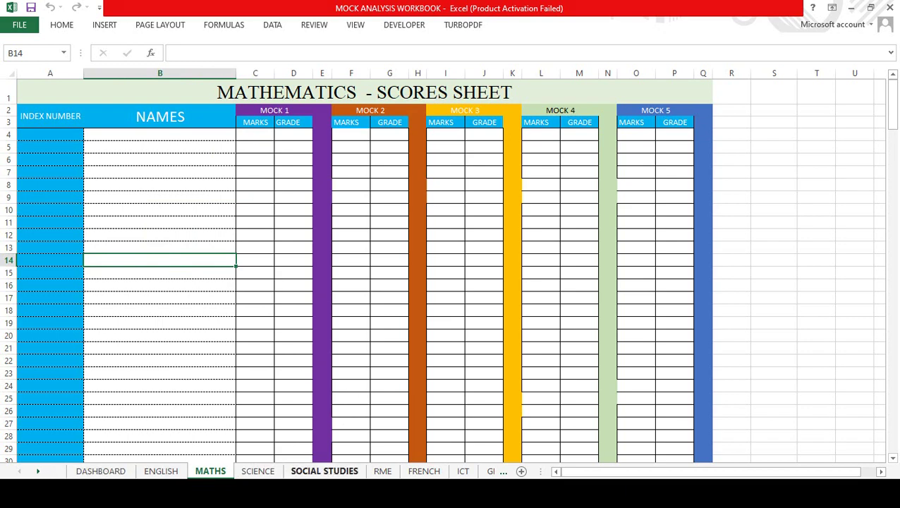
pyautogui.click(99, 472)
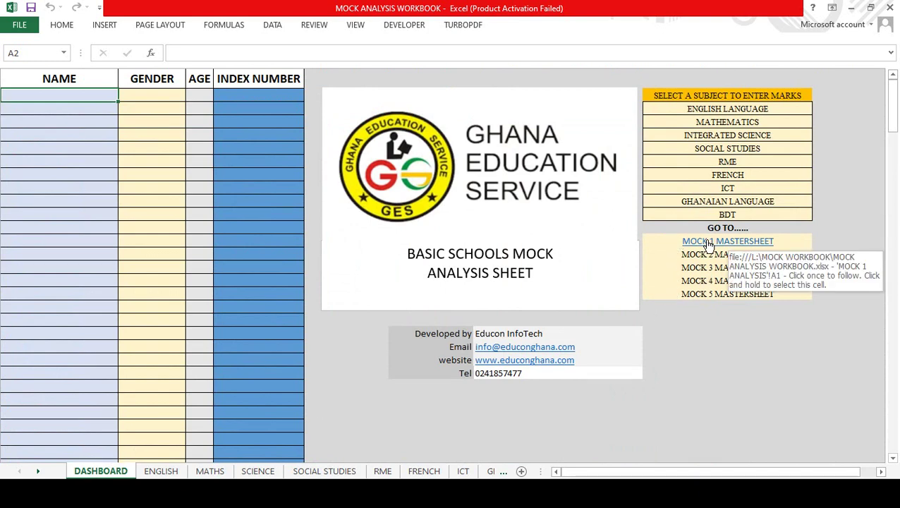
# Step: Jump to the MOCK 1 result sheet and inspect the A6 index and B6 name formulas
pyautogui.click(710, 243)
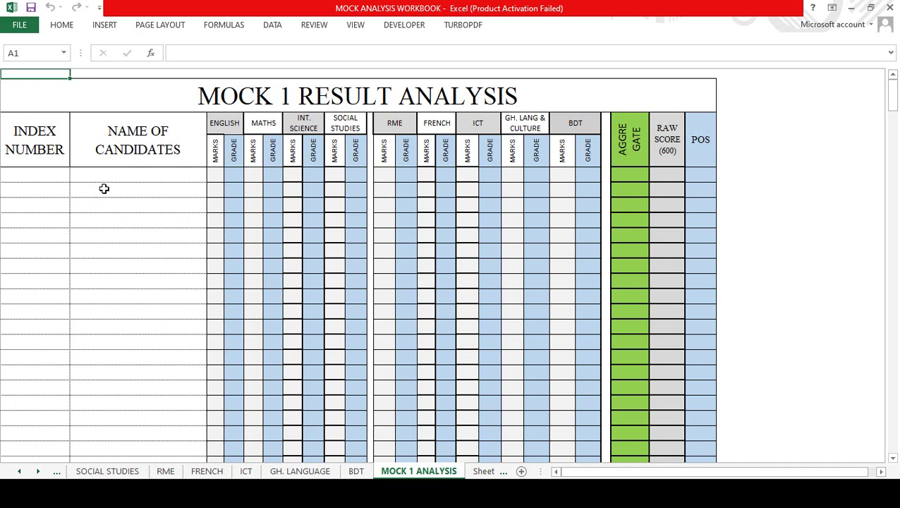
pyautogui.click(23, 174)
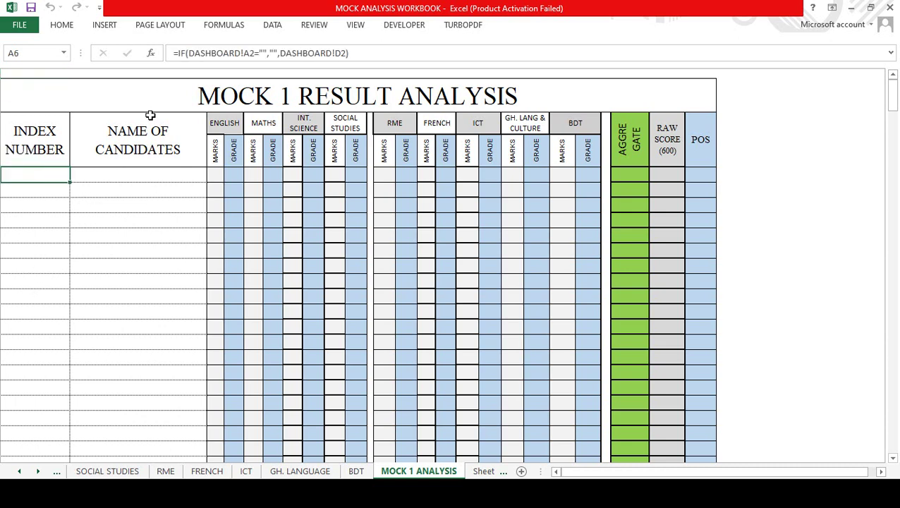
pyautogui.click(145, 176)
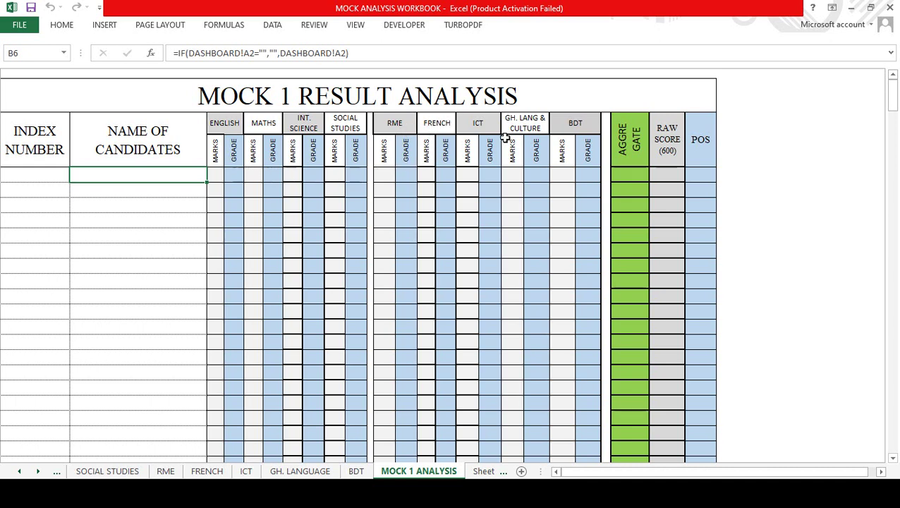
pyautogui.click(394, 124)
pyautogui.click(436, 123)
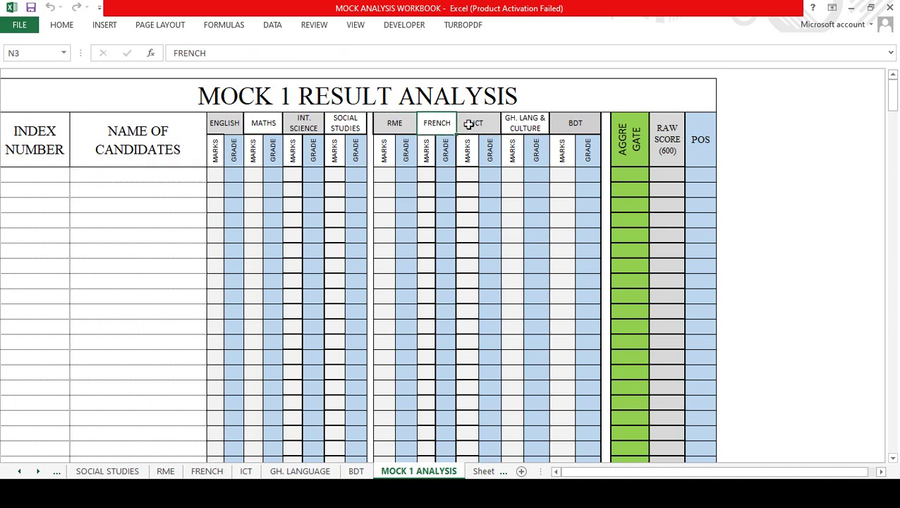
pyautogui.click(476, 123)
pyautogui.click(524, 123)
pyautogui.click(577, 127)
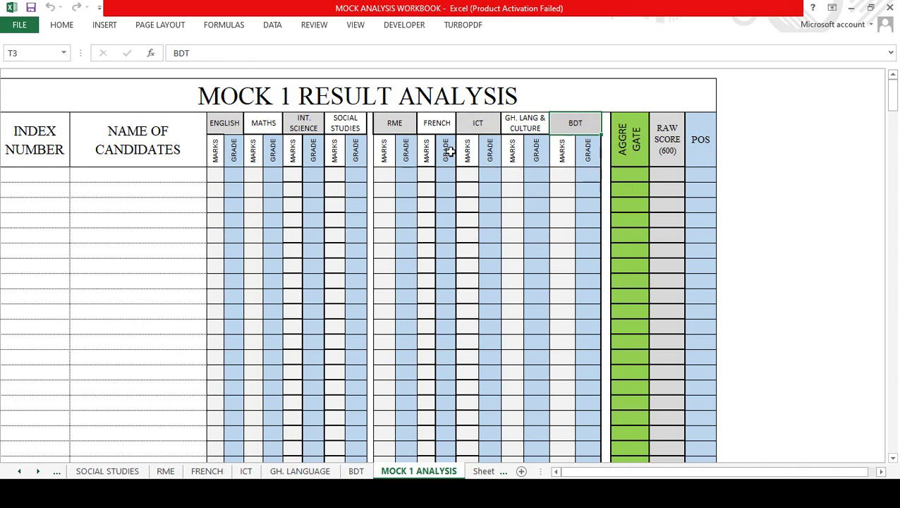
pyautogui.click(350, 173)
pyautogui.click(310, 176)
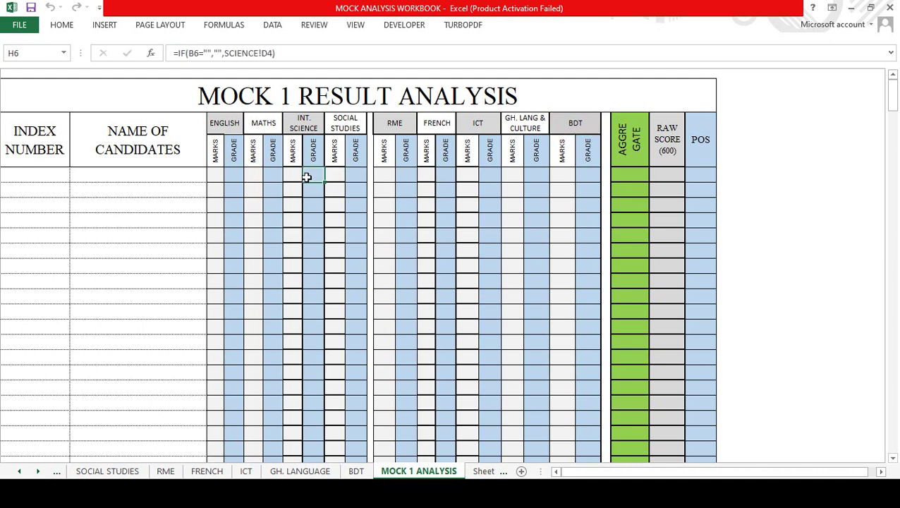
pyautogui.click(275, 177)
pyautogui.click(232, 175)
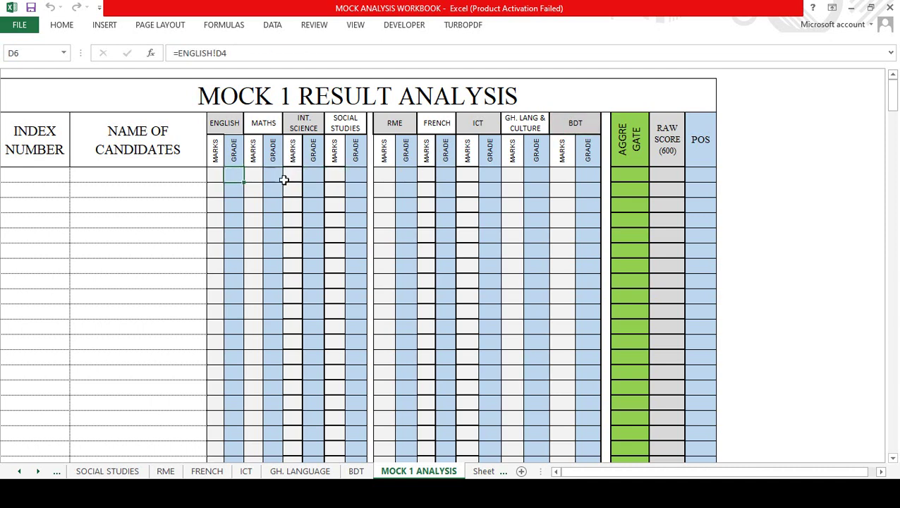
pyautogui.click(628, 175)
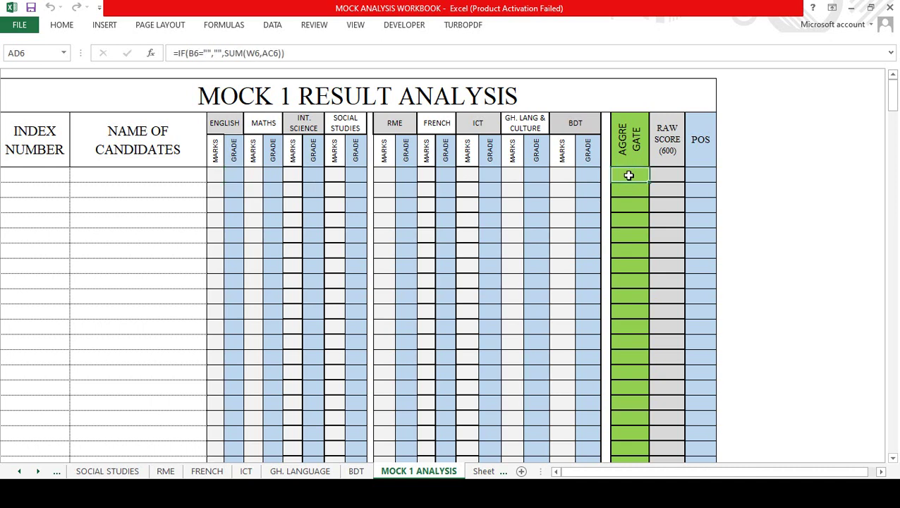
pyautogui.doubleClick(666, 176)
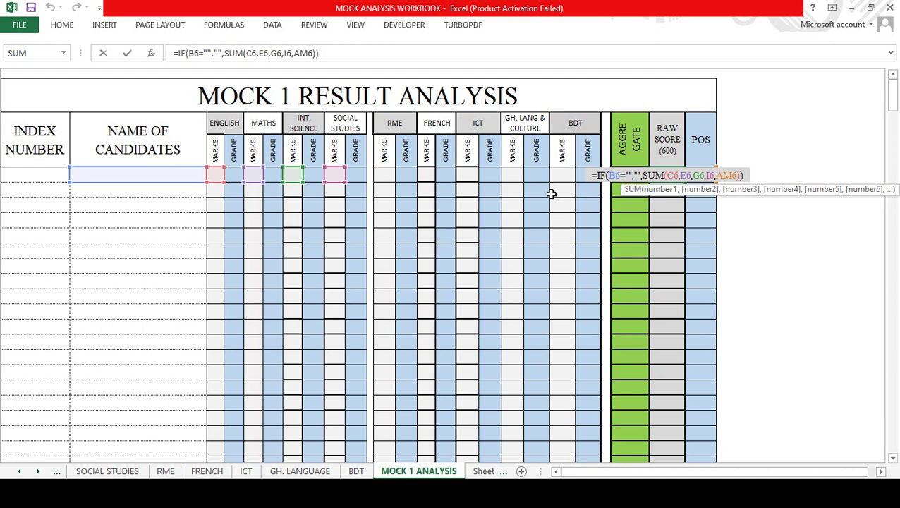
pyautogui.press('Return')
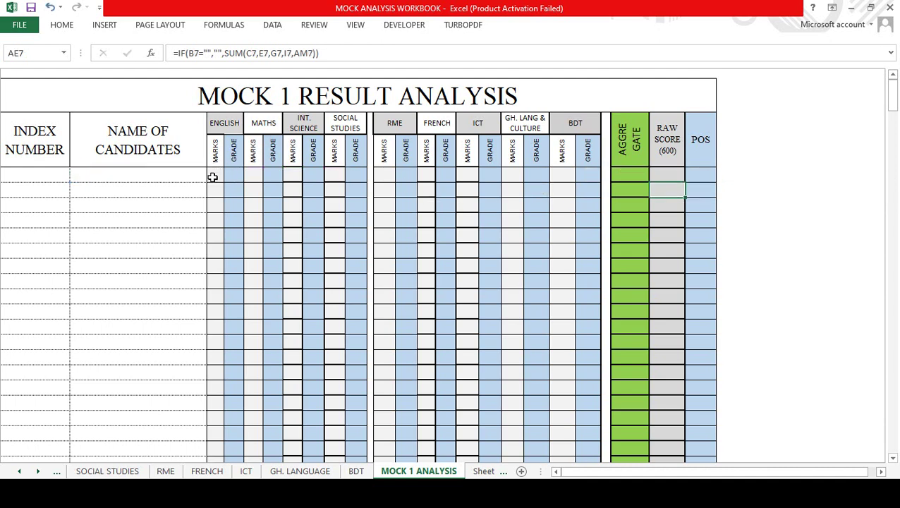
pyautogui.click(217, 123)
pyautogui.click(262, 123)
pyautogui.click(304, 122)
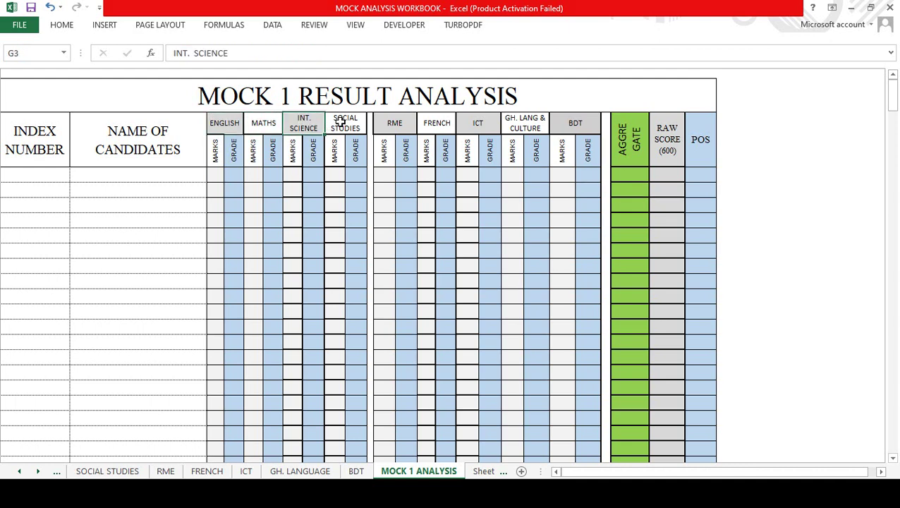
pyautogui.click(341, 122)
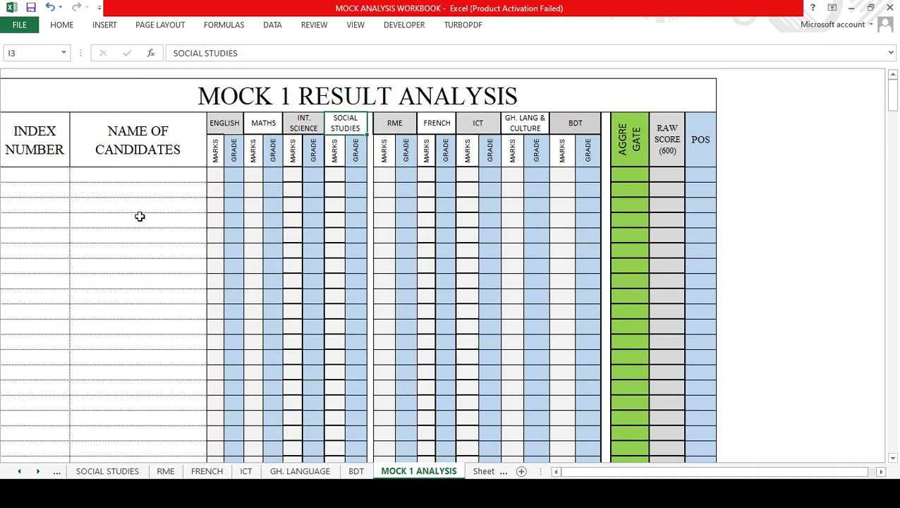
# Step: Switch to the DASHBOARD sheet
pyautogui.click(19, 472)
pyautogui.click(19, 471)
pyautogui.click(19, 472)
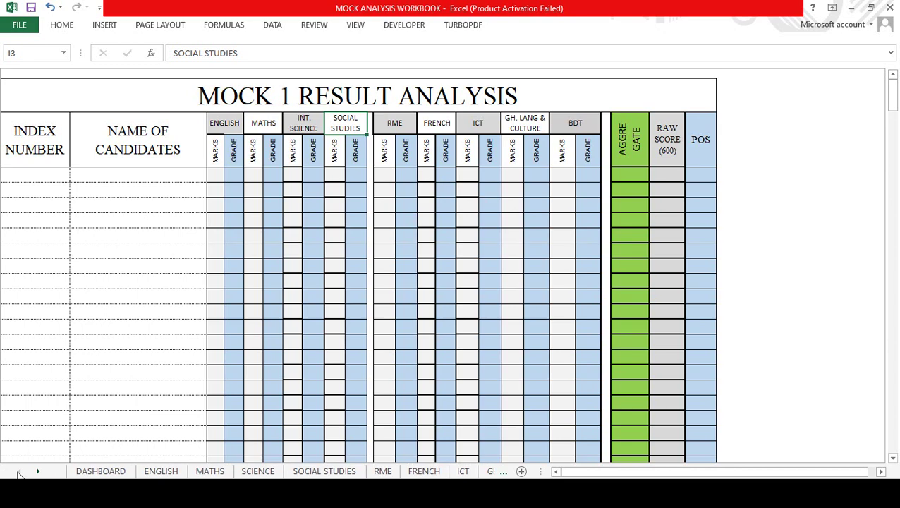
pyautogui.click(93, 471)
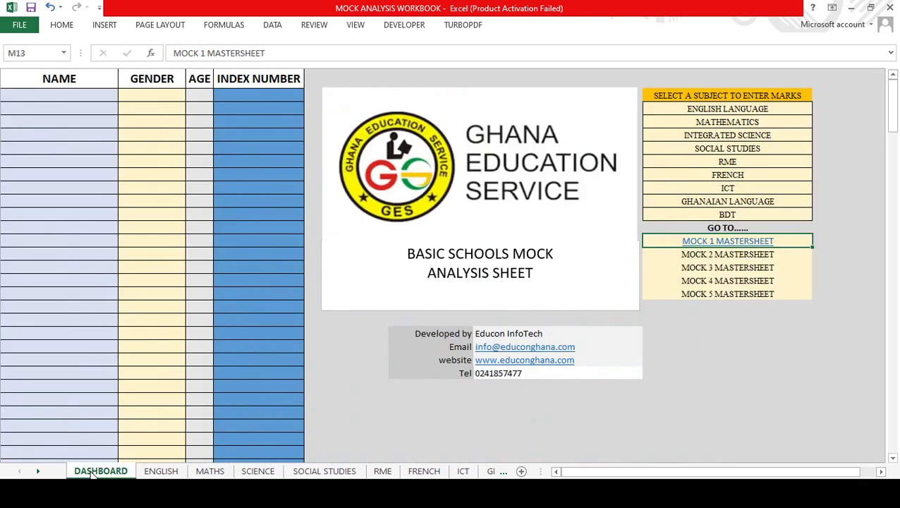
pyautogui.doubleClick(57, 96)
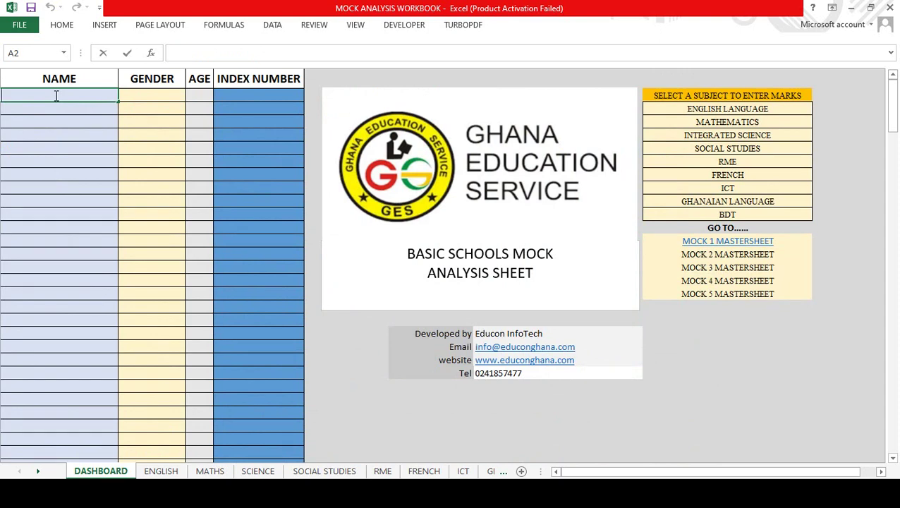
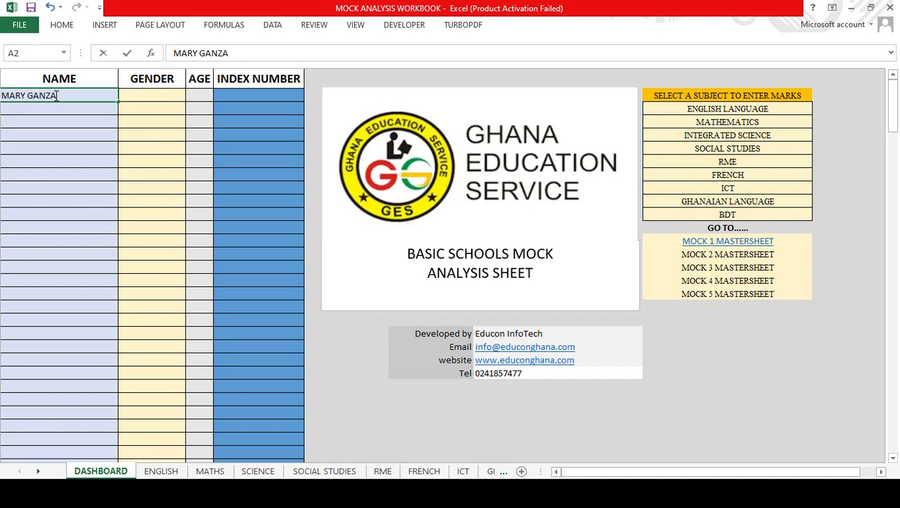
pyautogui.press('Return')
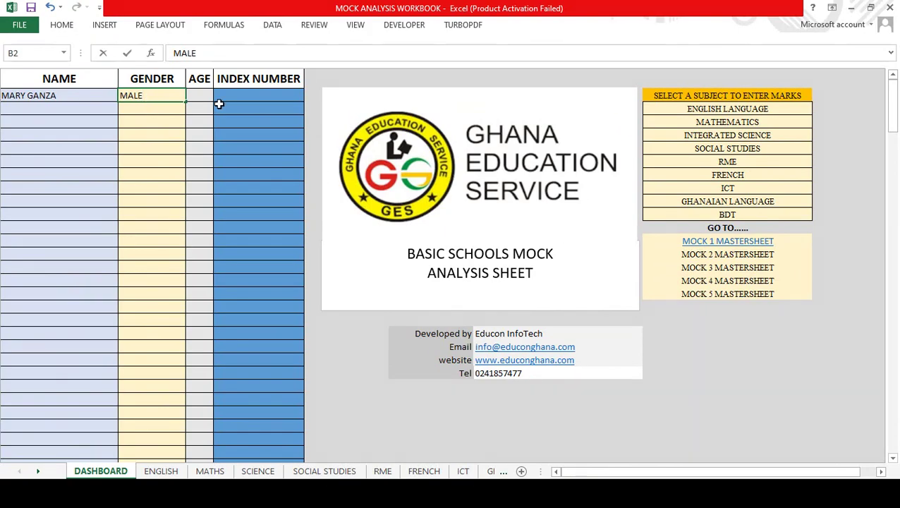
pyautogui.click(242, 91)
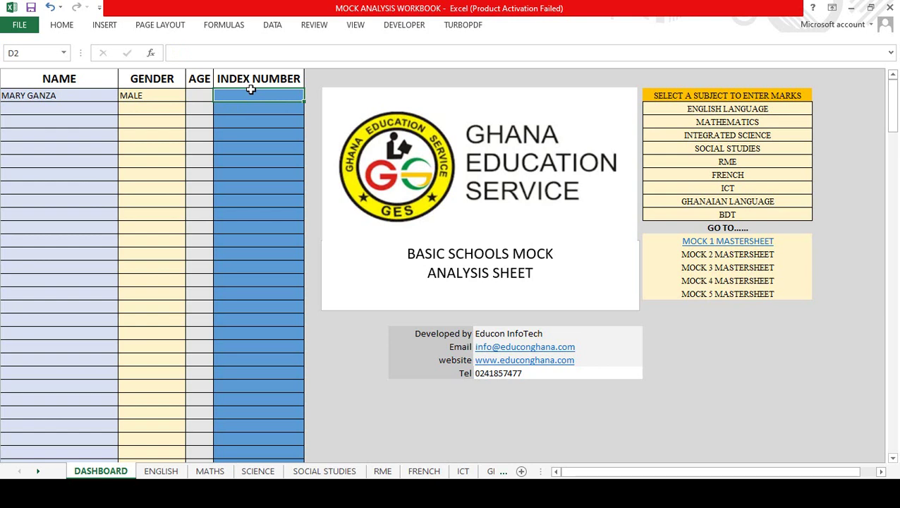
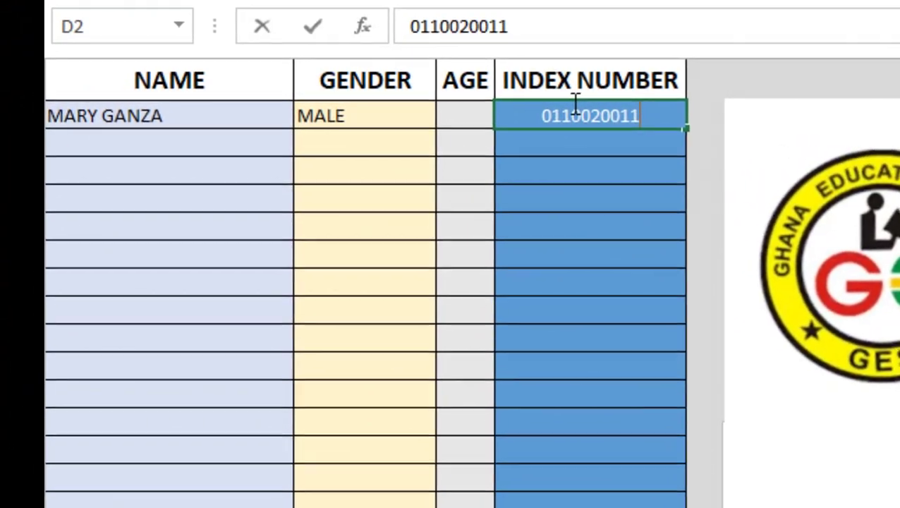
pyautogui.press('BackSpace')
pyautogui.press('BackSpace')
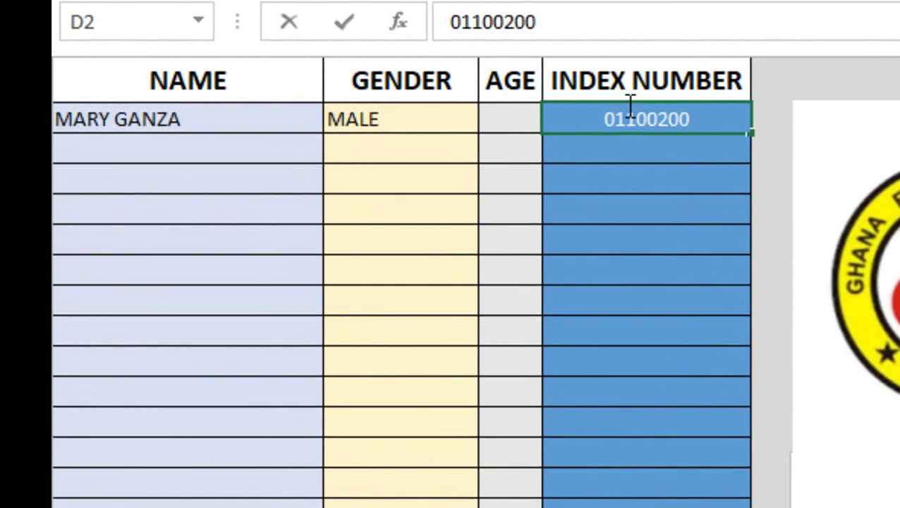
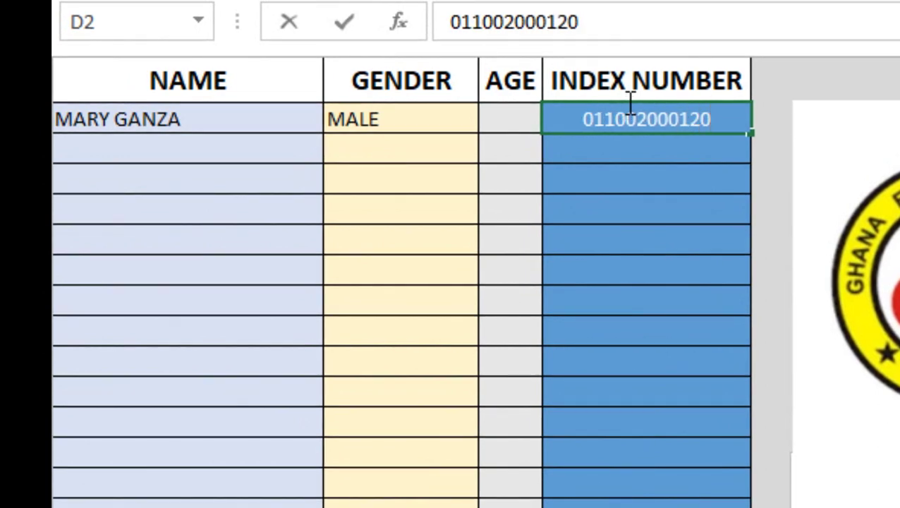
pyautogui.press('Return')
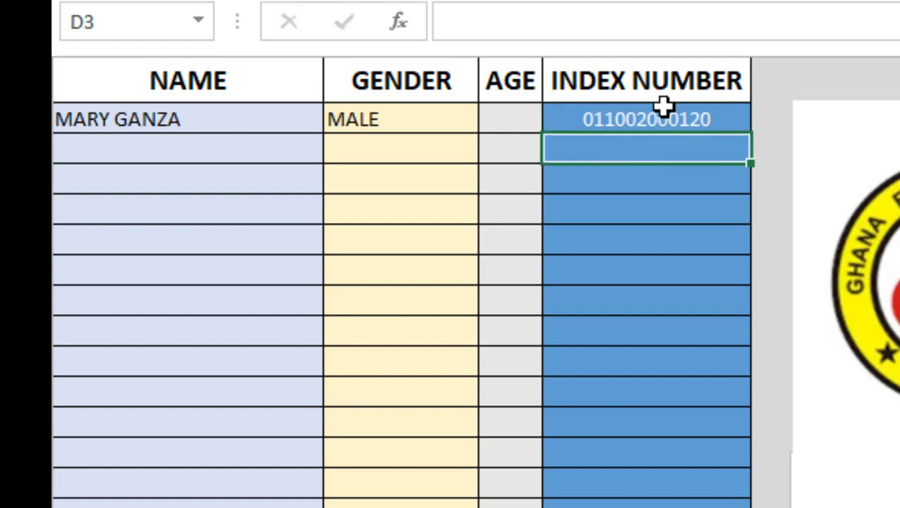
pyautogui.click(664, 114)
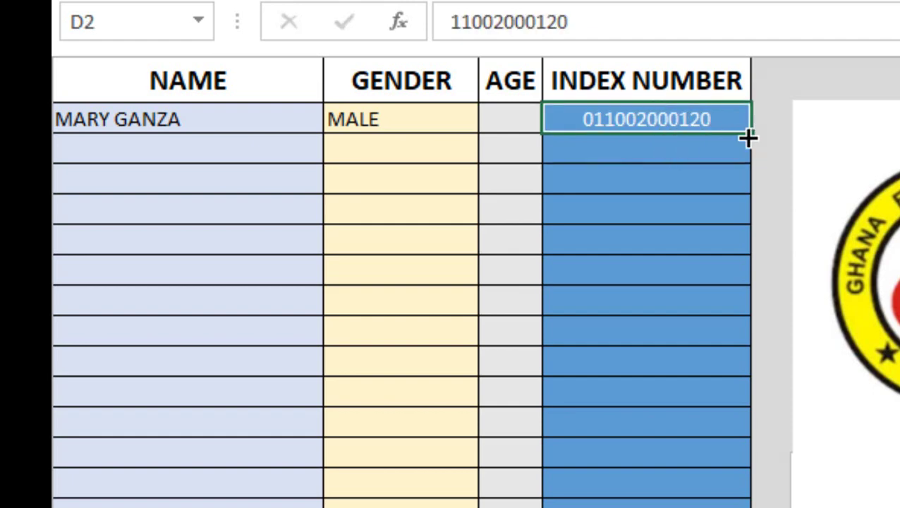
pyautogui.moveTo(748, 138); pyautogui.dragTo(746, 160)
pyautogui.click(699, 146)
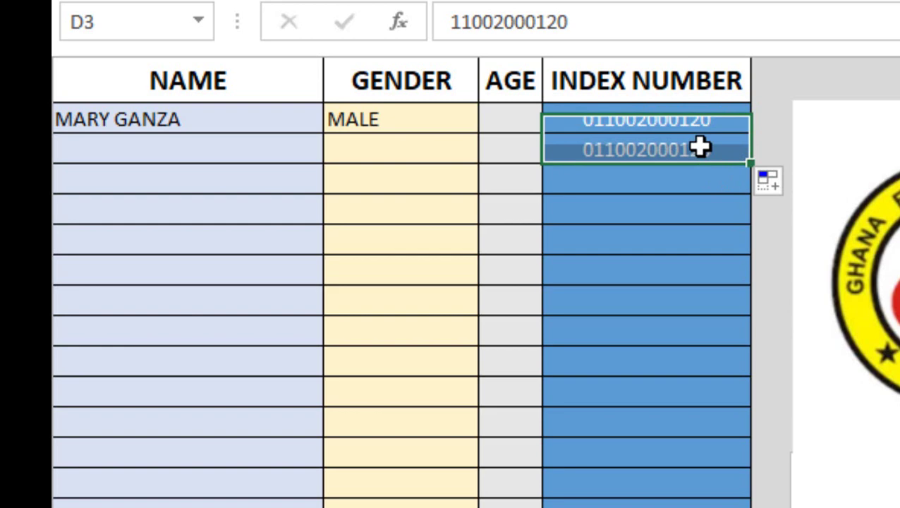
pyautogui.click(543, 21)
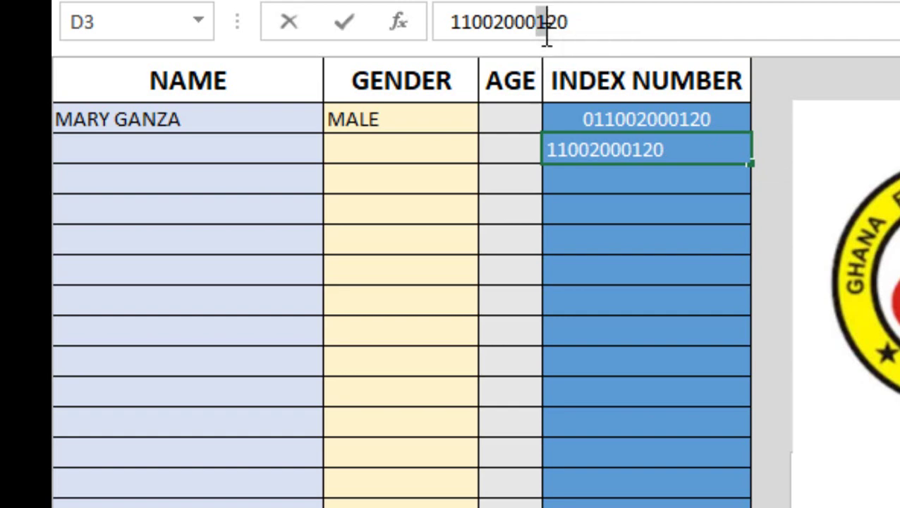
pyautogui.press('BackSpace')
pyautogui.write('2')
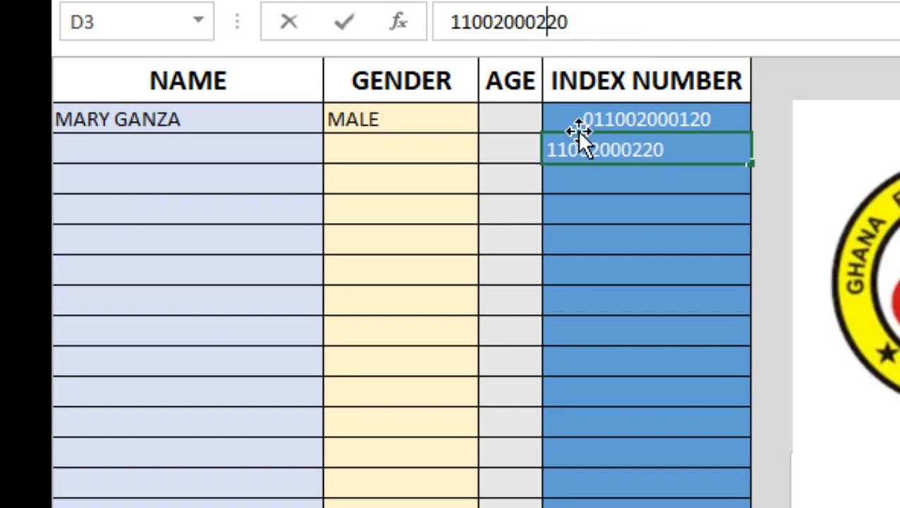
pyautogui.press('Return')
pyautogui.moveTo(606, 118); pyautogui.dragTo(628, 155)
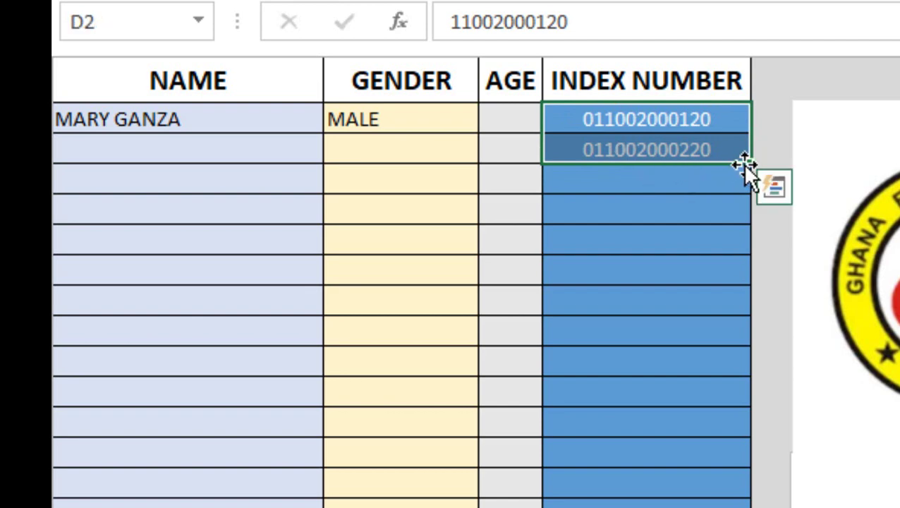
pyautogui.moveTo(746, 163); pyautogui.dragTo(723, 252)
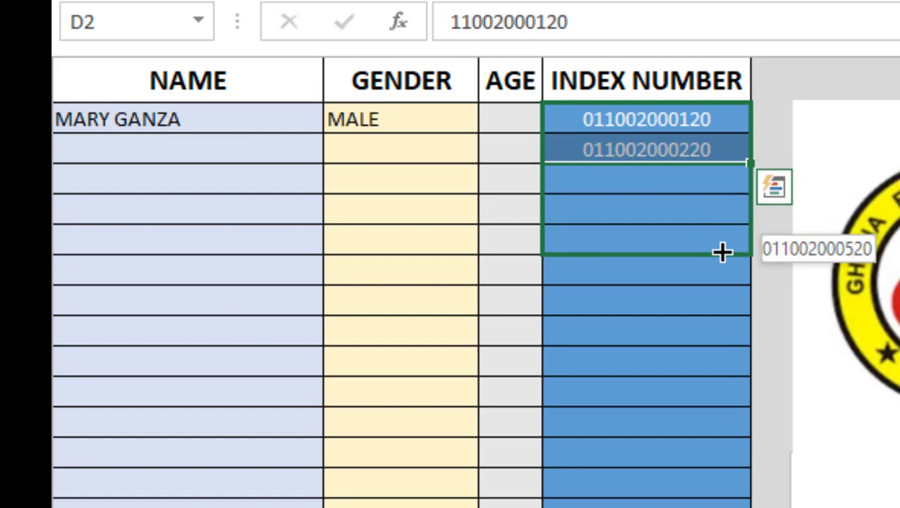
pyautogui.moveTo(723, 252); pyautogui.dragTo(723, 252)
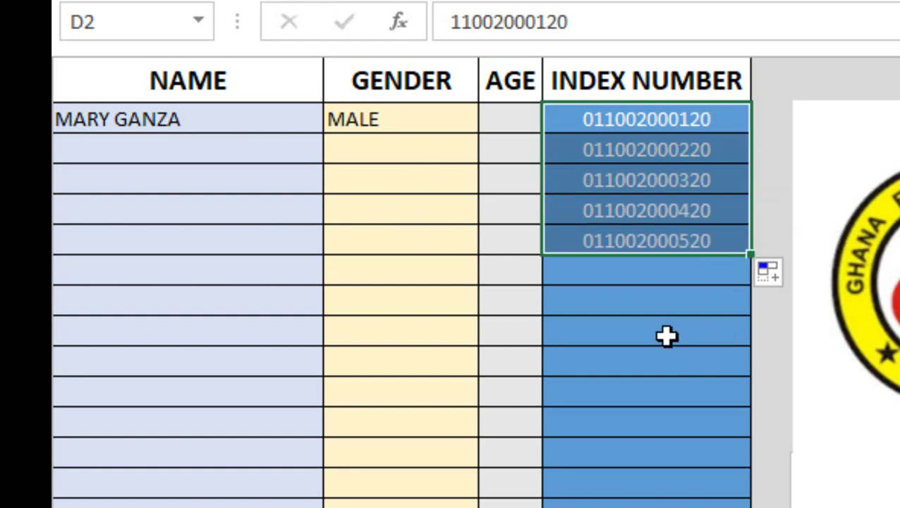
pyautogui.click(667, 337)
pyautogui.click(700, 250)
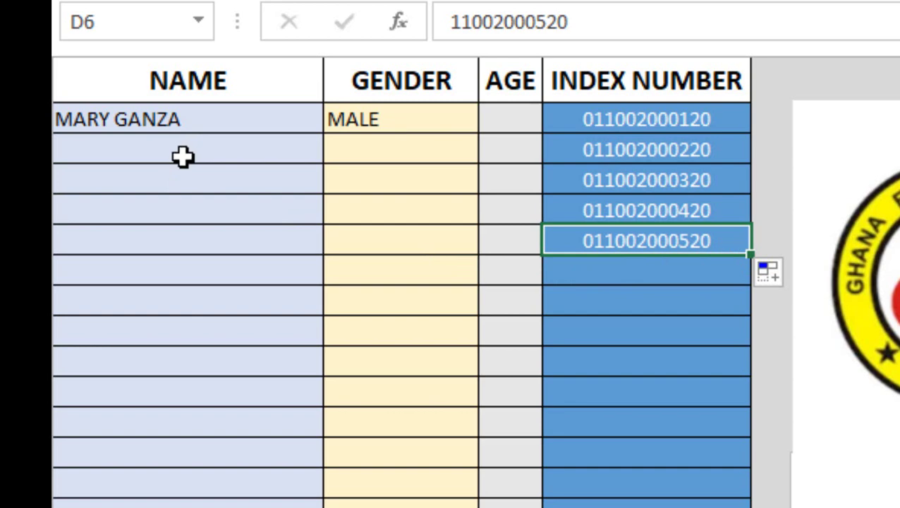
# Step: Enter the remaining four students' full names in cells A3 through A6
pyautogui.click(183, 156)
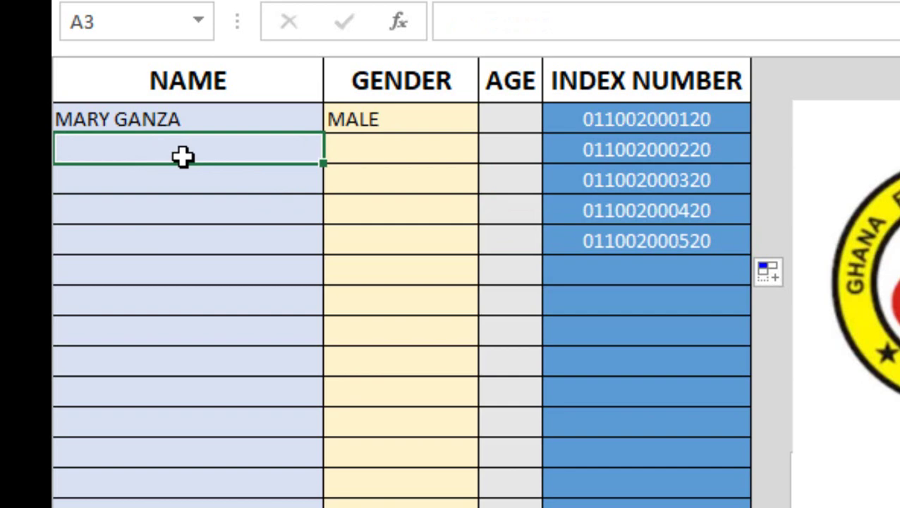
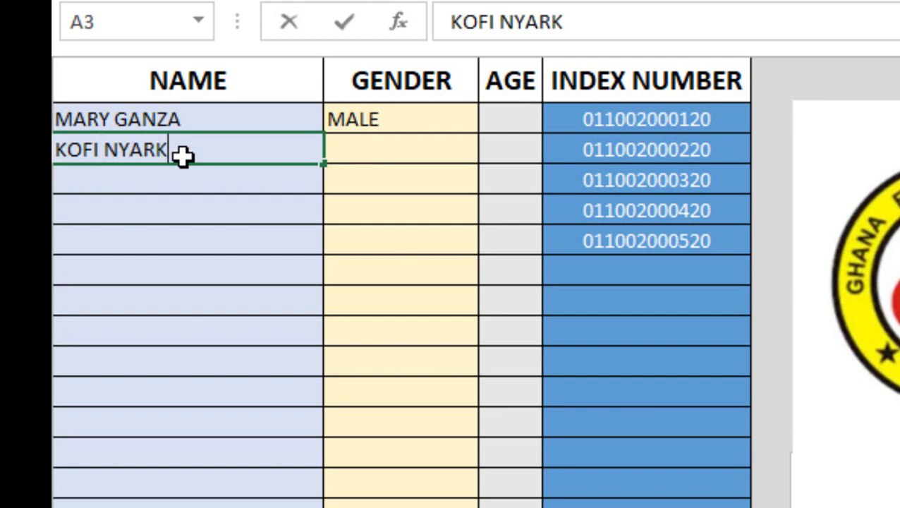
pyautogui.click(159, 183)
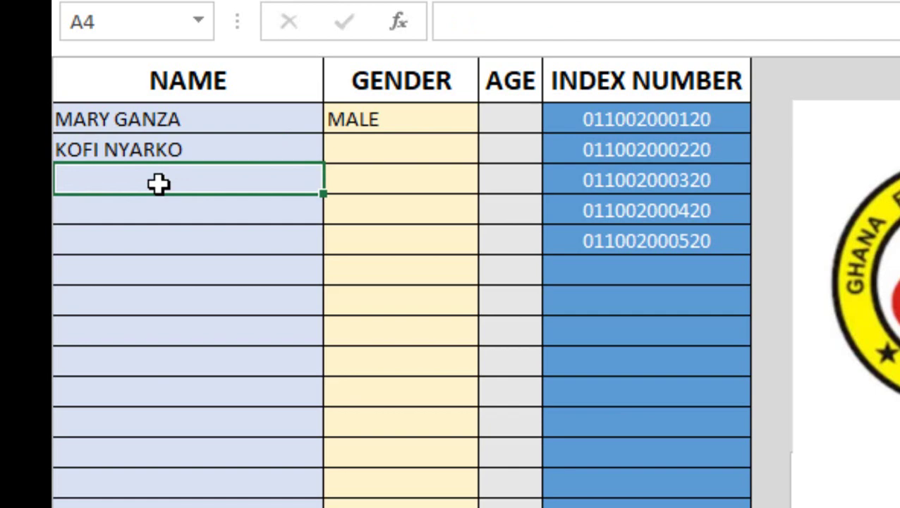
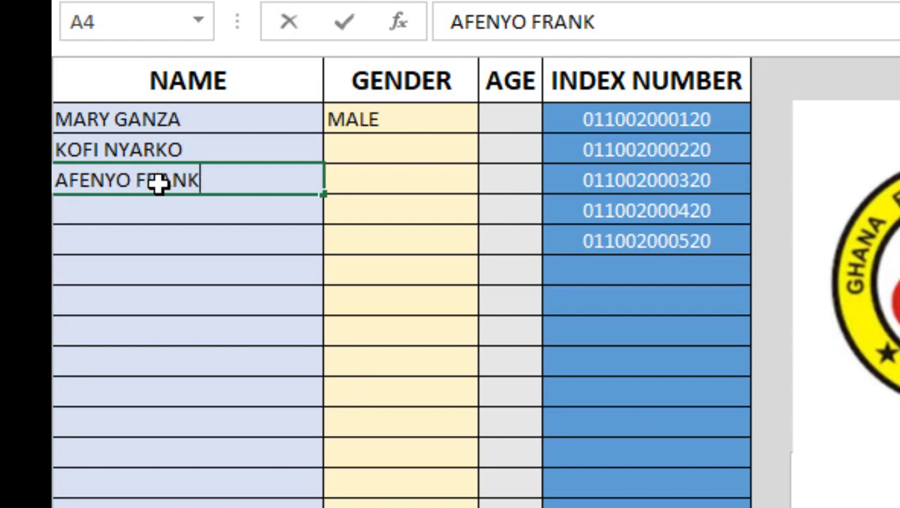
pyautogui.click(165, 213)
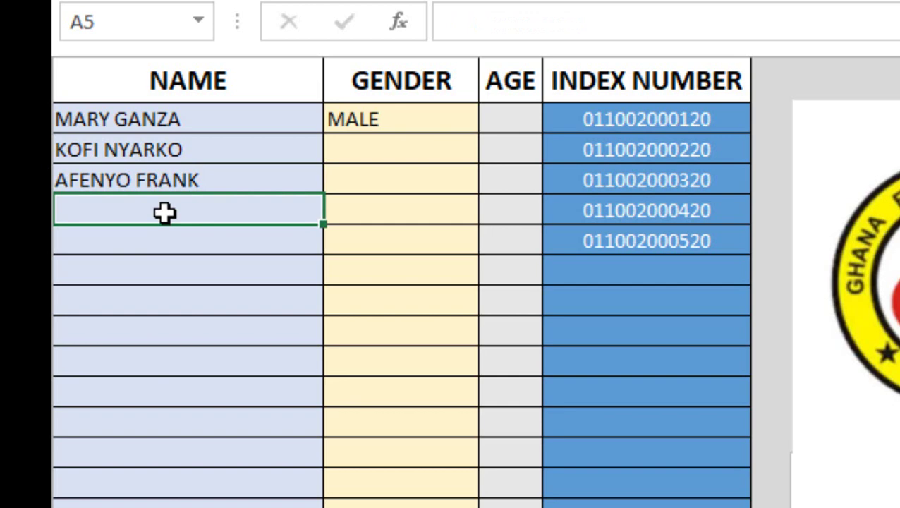
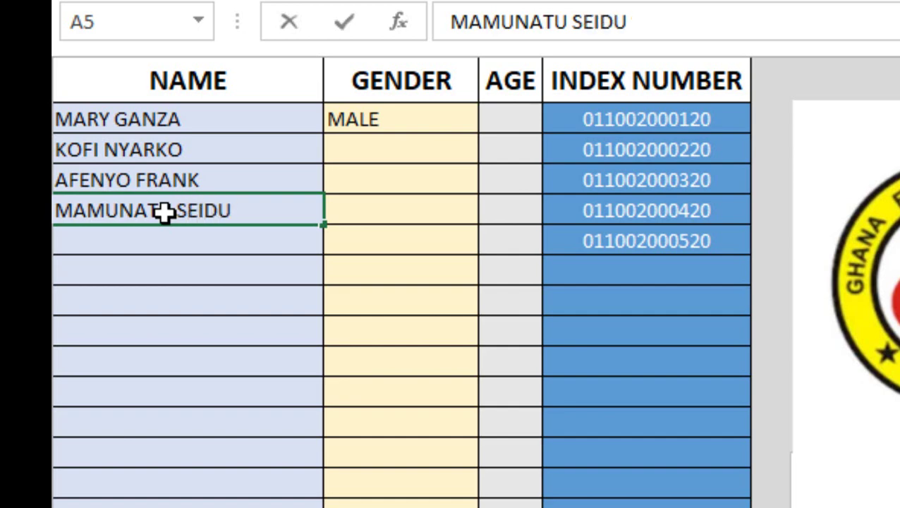
pyautogui.hotkey('ctrl', 'Return')
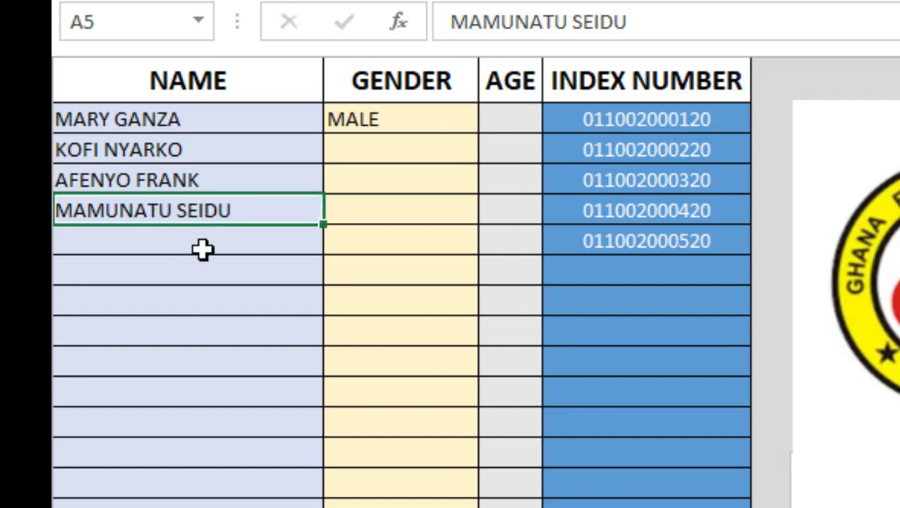
pyautogui.click(202, 248)
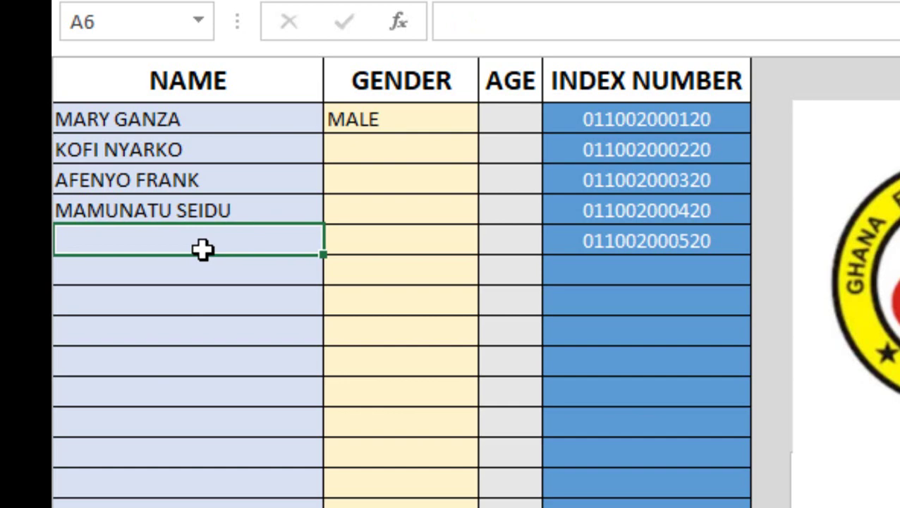
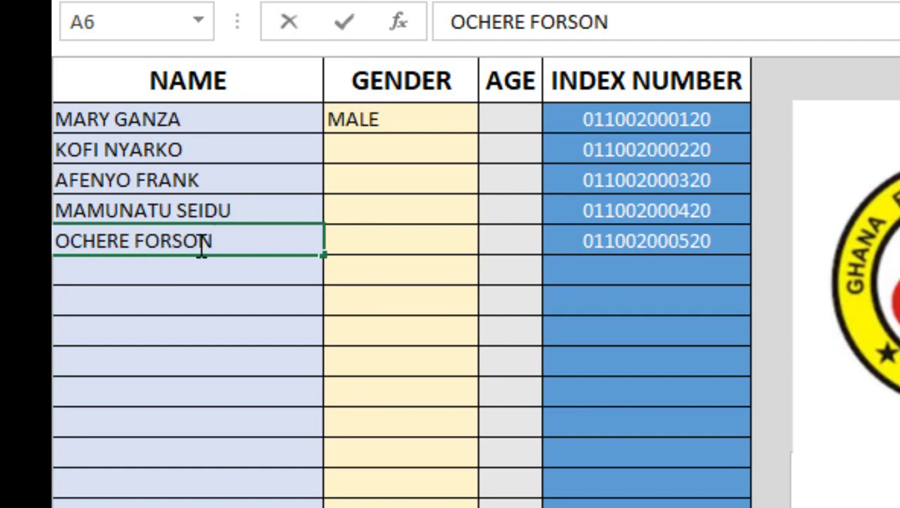
# Step: Change the first student's gender in B2 from MALE to FEMALE
pyautogui.doubleClick(348, 149)
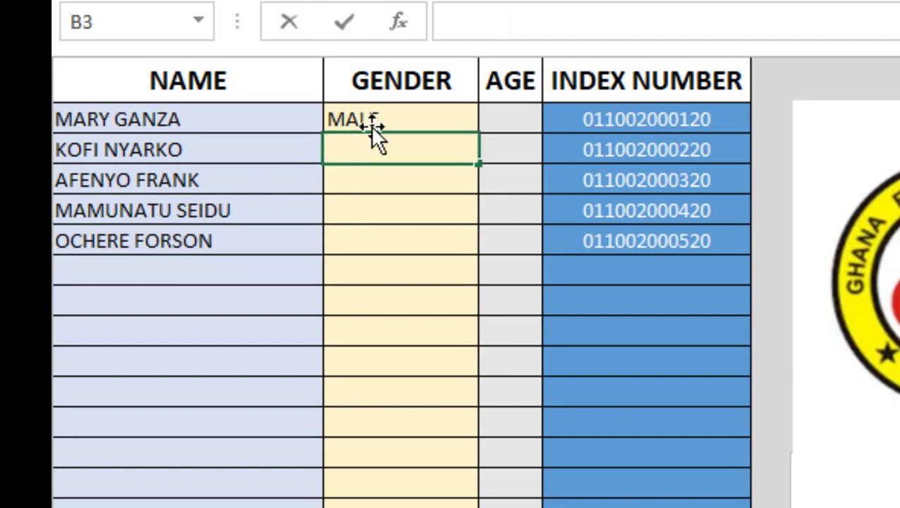
pyautogui.click(411, 118)
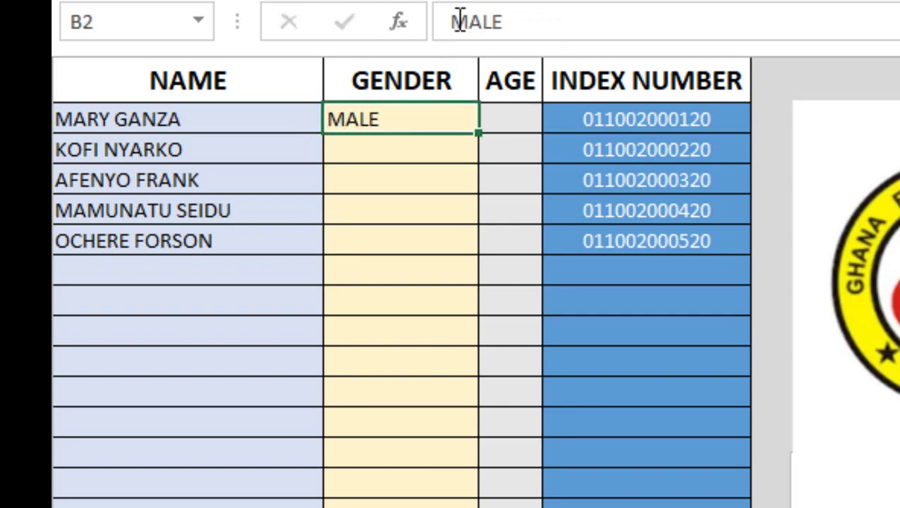
pyautogui.doubleClick(455, 21)
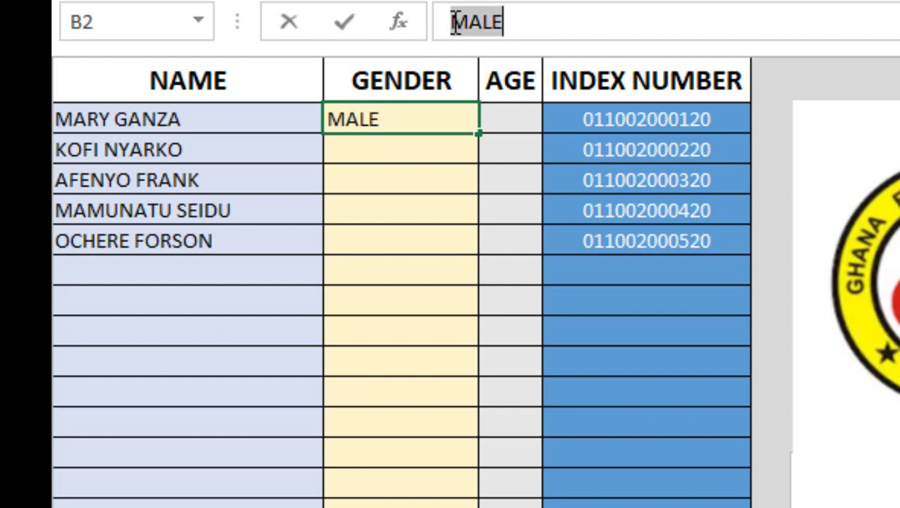
pyautogui.write('FEMALE')
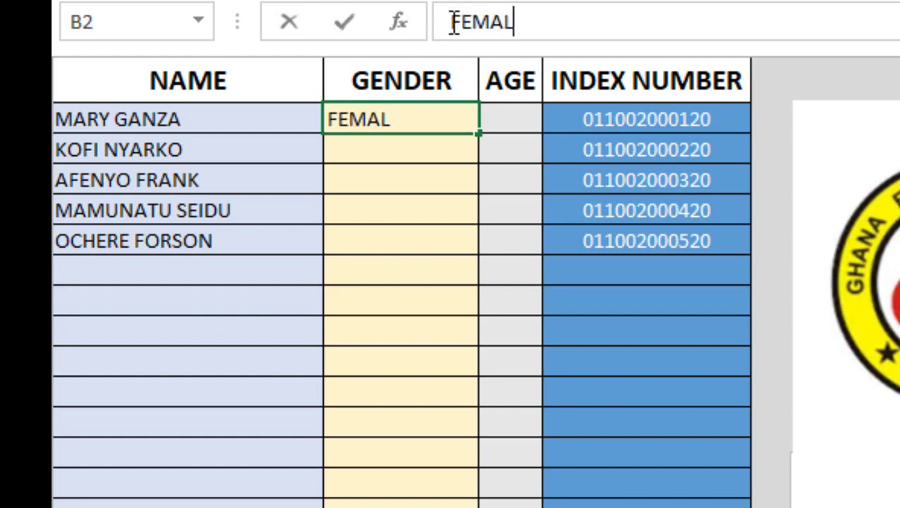
pyautogui.click(393, 151)
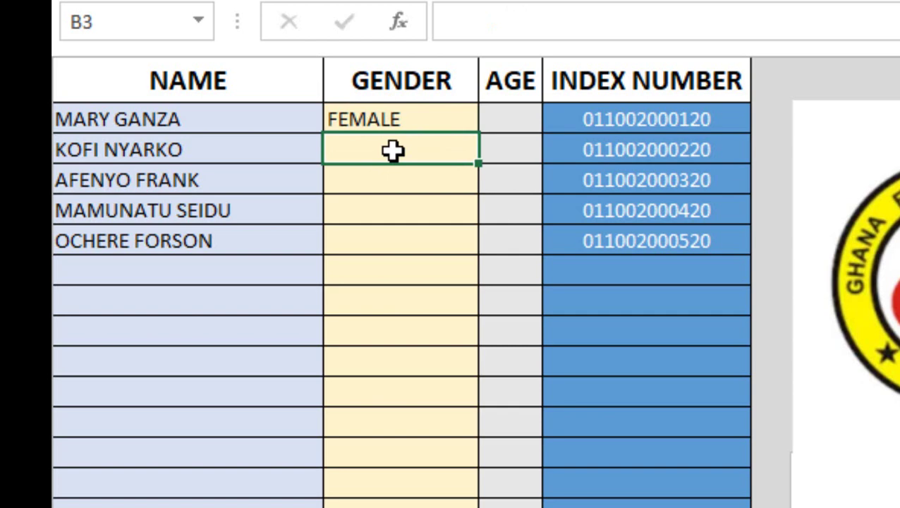
# Step: Enter genders MALE, MALE, FEMALE, FEMALE for the other four students in B3:B6
pyautogui.write('N')
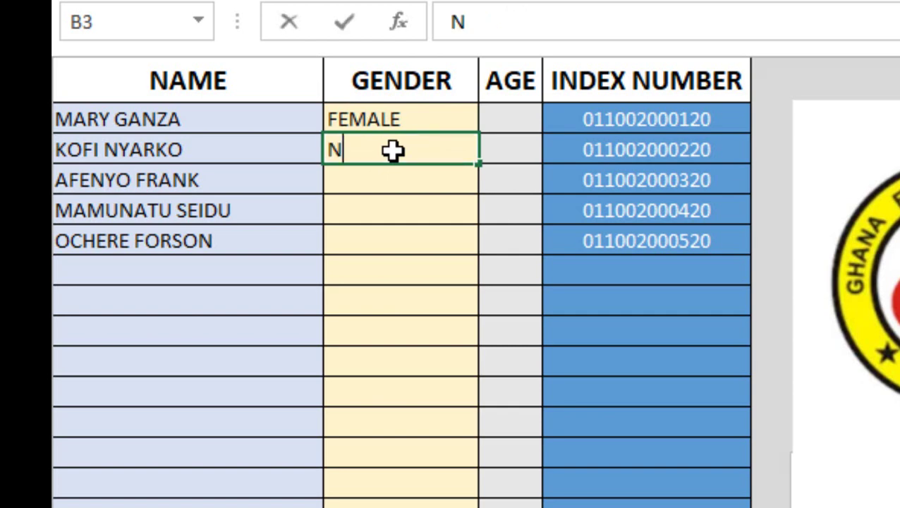
pyautogui.press('BackSpace')
pyautogui.write('MA')
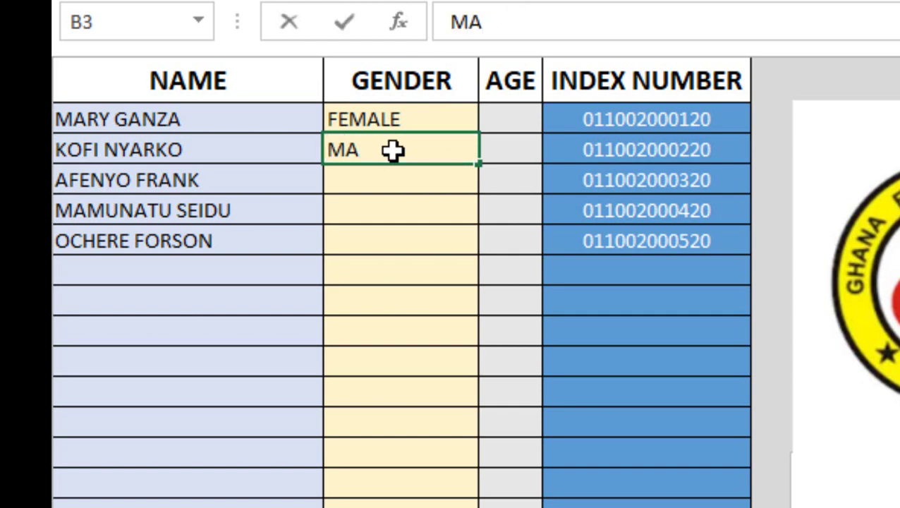
pyautogui.write('LE')
pyautogui.click(386, 180)
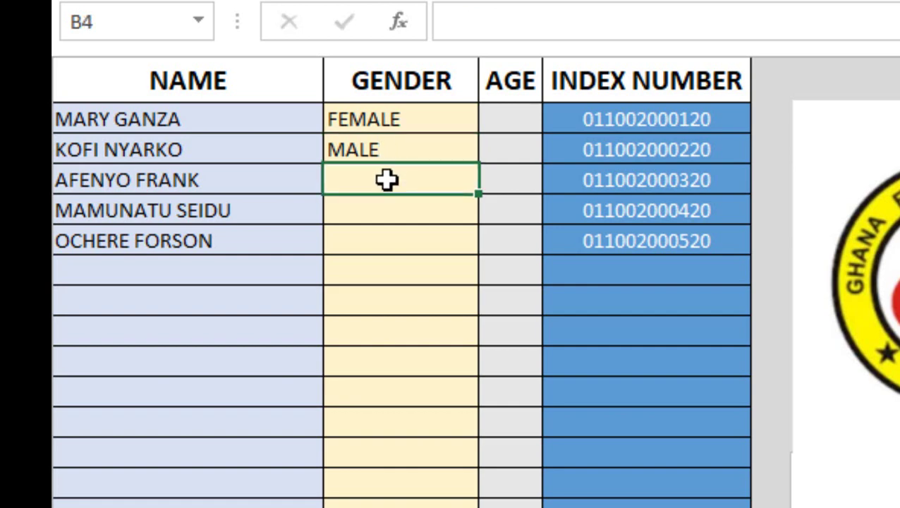
pyautogui.write('M')
pyautogui.press('Return')
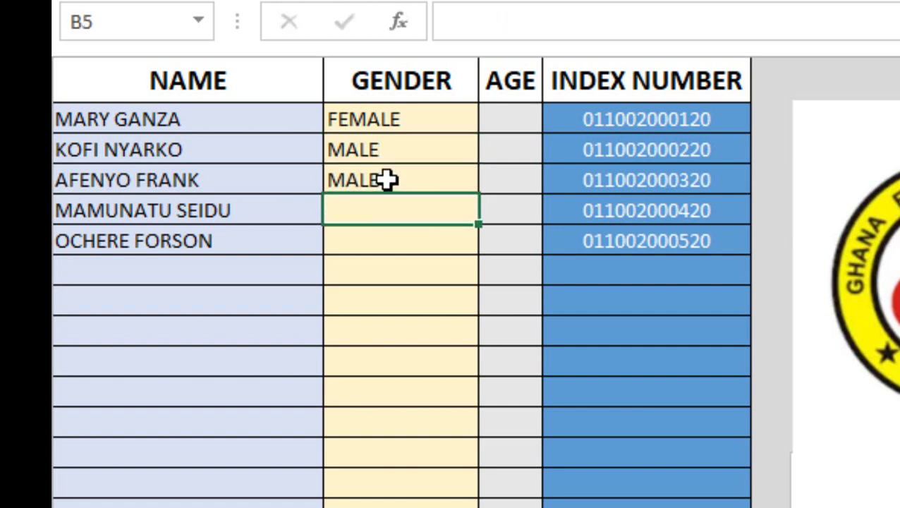
pyautogui.write('FEMALE')
pyautogui.press('Return')
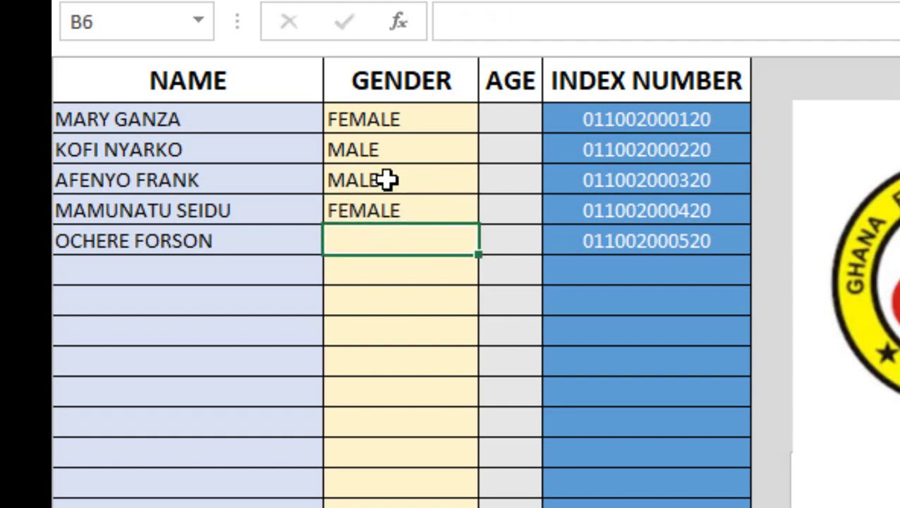
pyautogui.write('FEMALE')
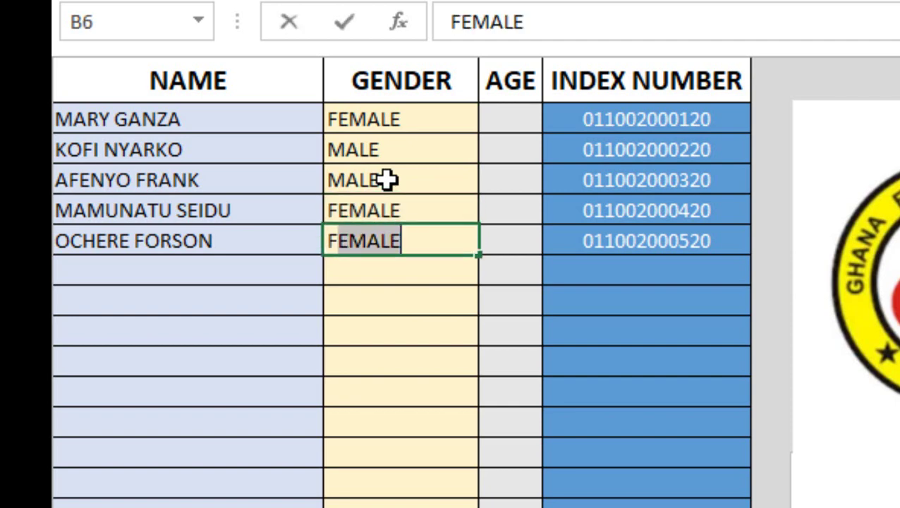
pyautogui.press('Return')
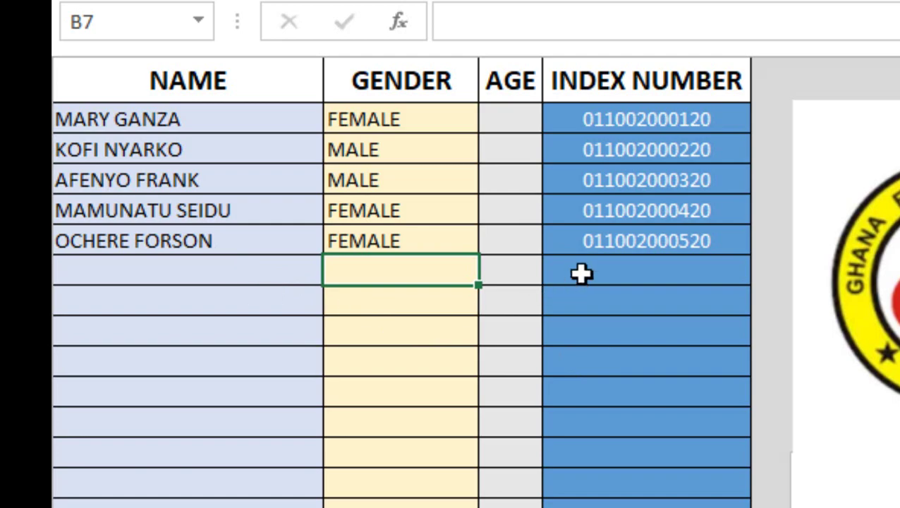
# Step: Step through the ENGLISH LANGUAGE, MATHEMATICS and INTEGRATED SCIENCE sheets to reach SOCIAL STUDIES
pyautogui.click(432, 411)
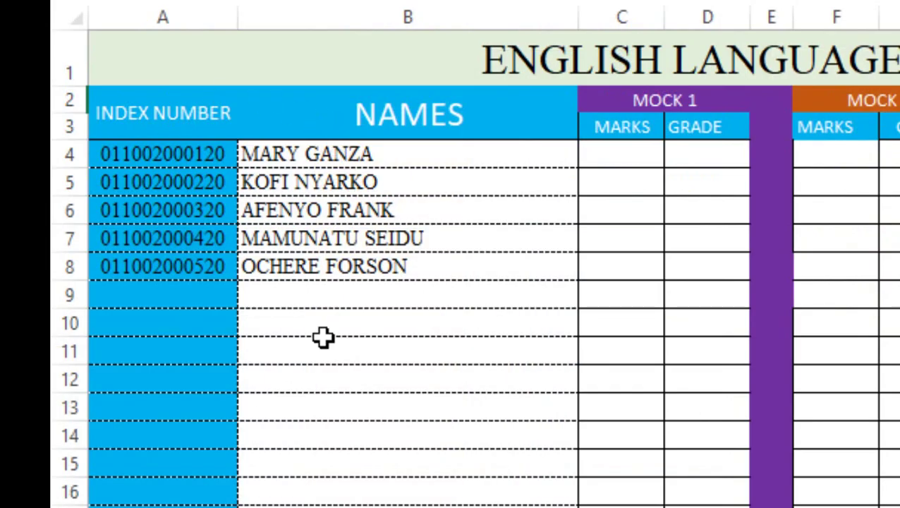
pyautogui.click(256, 344)
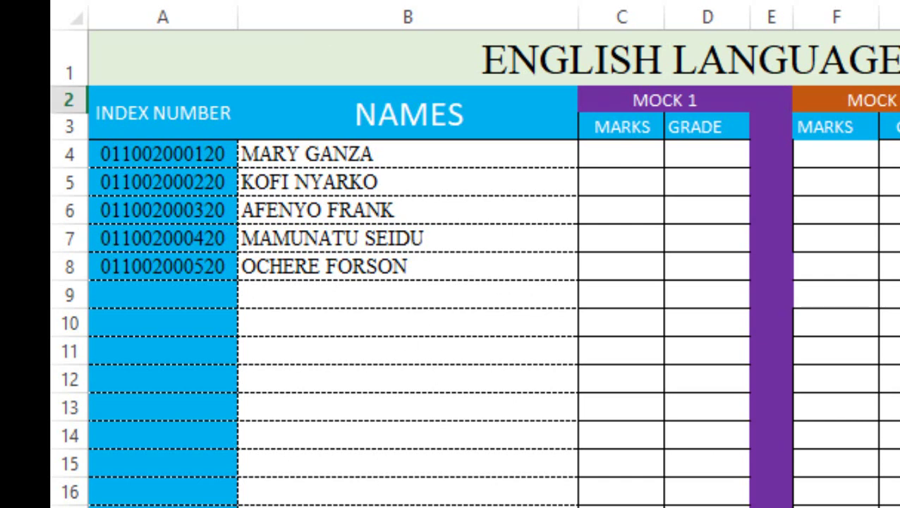
pyautogui.hotkey('ctrl', 'pagedown')
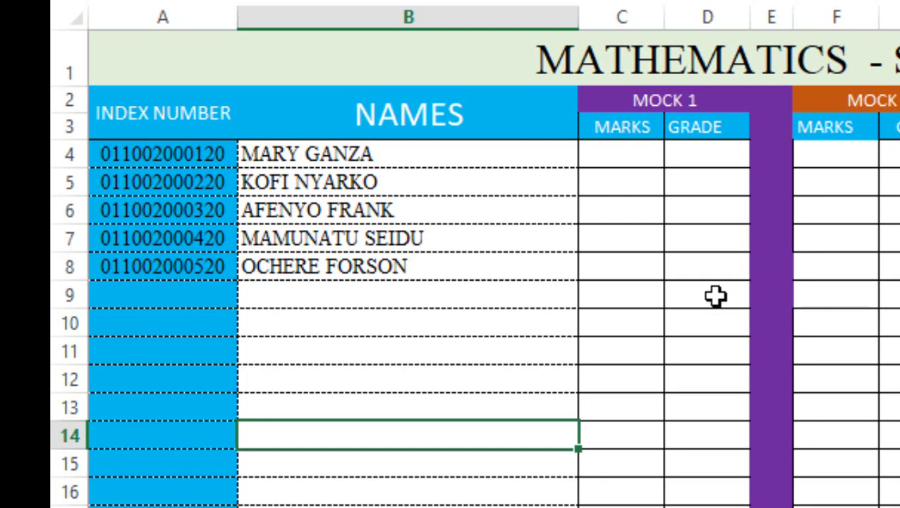
pyautogui.hotkey('ctrl', 'pagedown')
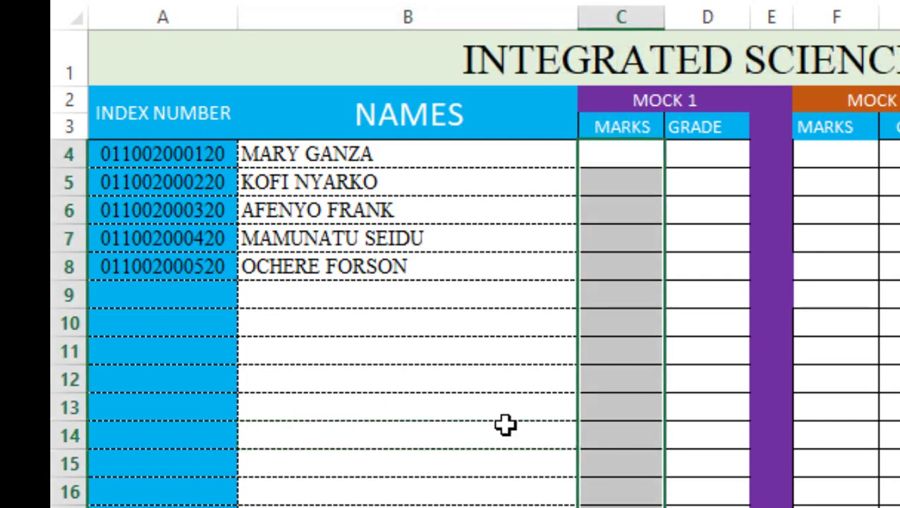
pyautogui.hotkey('ctrl', 'pagedown')
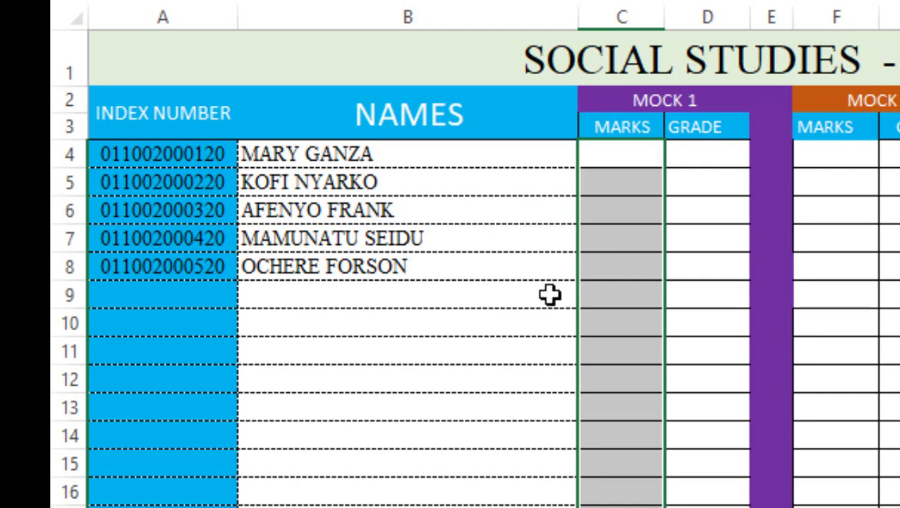
# Step: Enter Social Studies Mock 1 marks 76, 81, 65 and 72 for the first four candidates
pyautogui.click(533, 277)
pyautogui.click(621, 153)
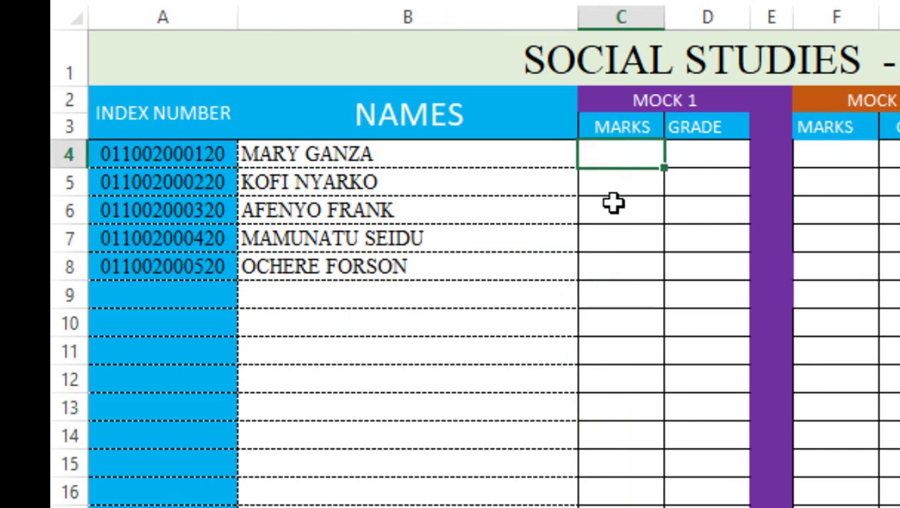
pyautogui.write('76')
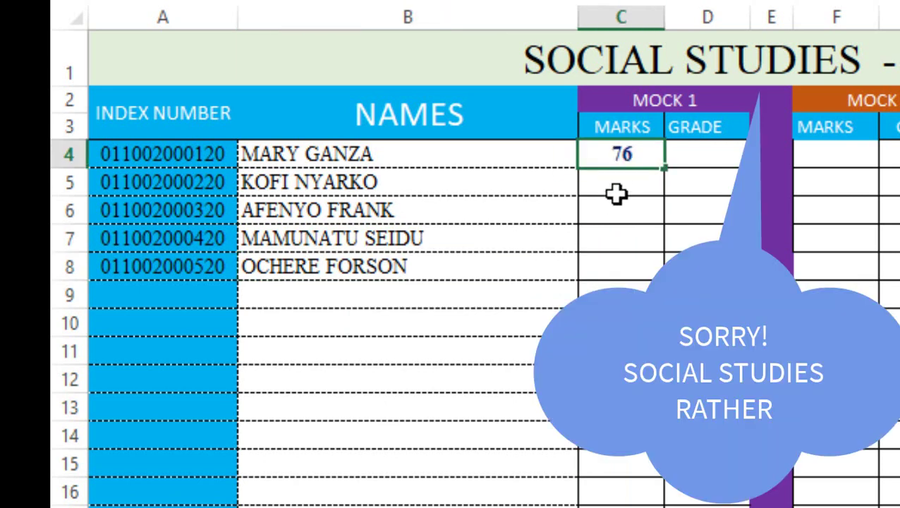
pyautogui.click(614, 185)
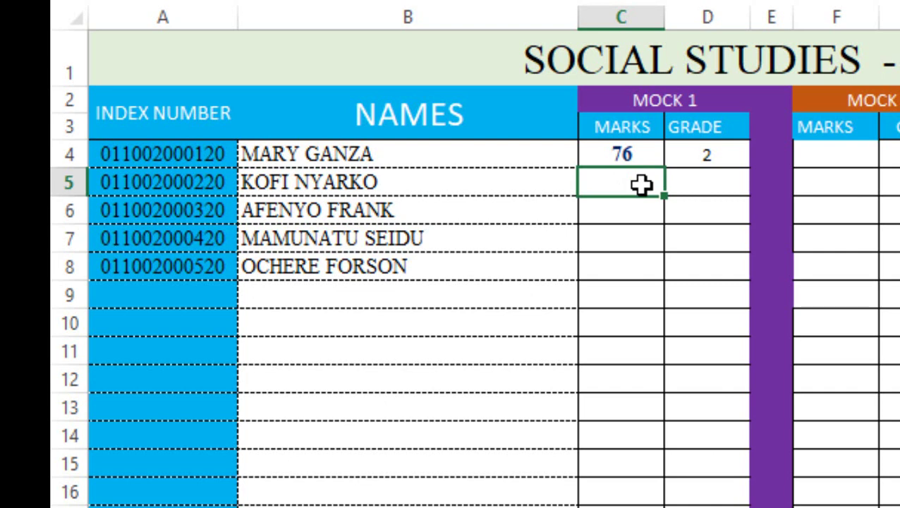
pyautogui.write('81')
pyautogui.click(644, 208)
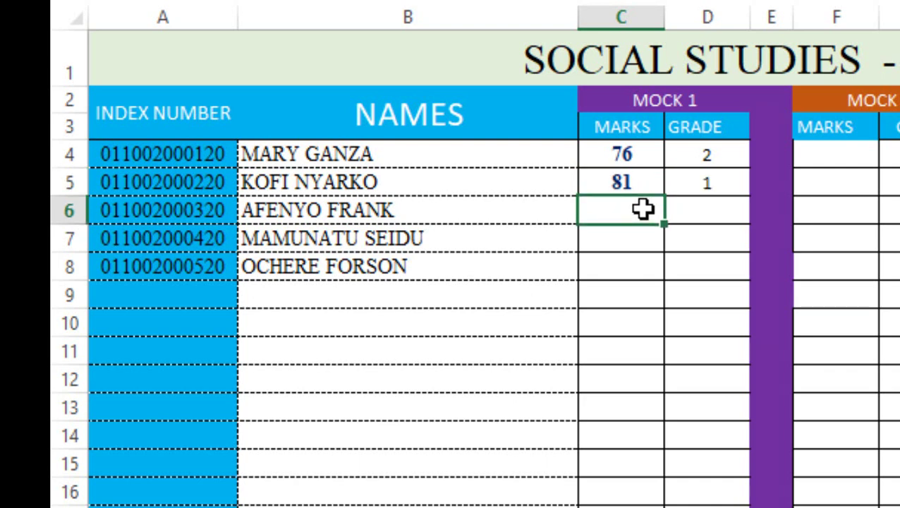
pyautogui.write('65')
pyautogui.click(628, 237)
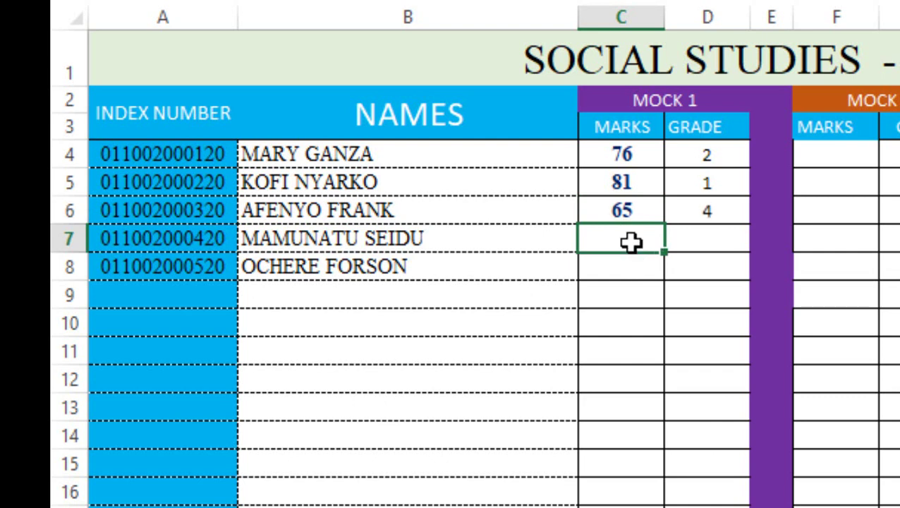
pyautogui.write('72')
pyautogui.press('Return')
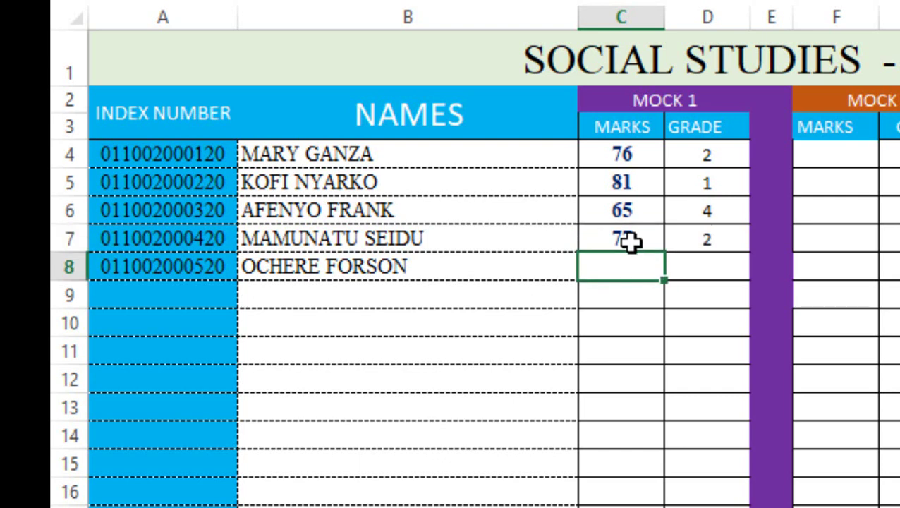
# Step: Enter the last Social Studies mark 90, then English marks 88 and 90 in C4:C5
pyautogui.write('90')
pyautogui.press('Return')
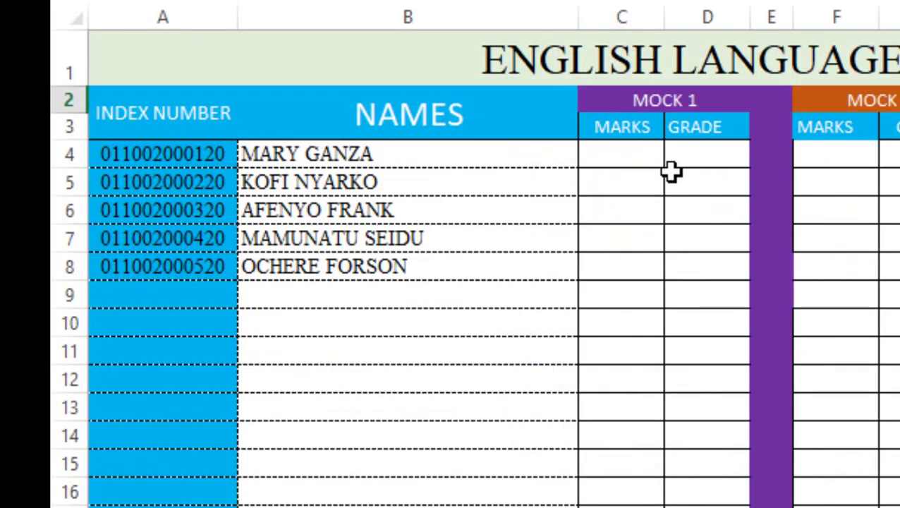
pyautogui.click(618, 155)
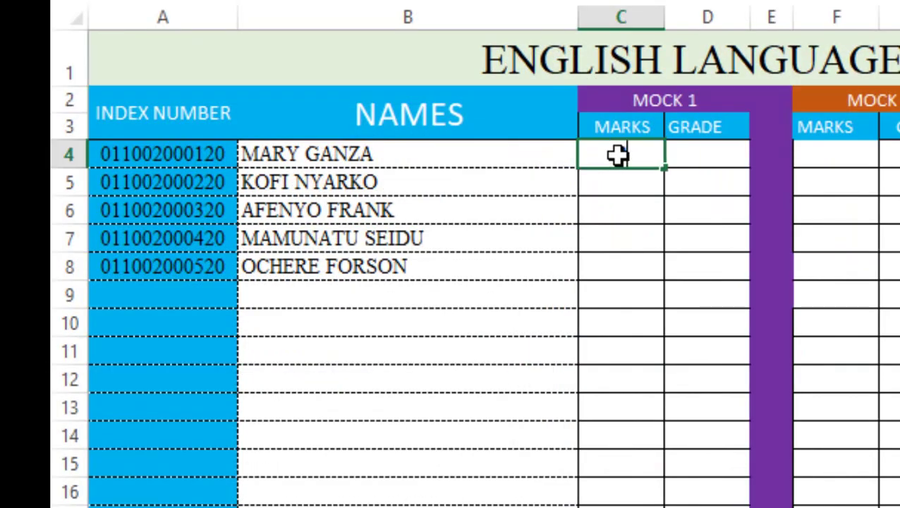
pyautogui.write('88')
pyautogui.press('Return')
pyautogui.write('90')
# Step: Select the 88 and 90 English marks as a pattern, then the Mathematics mark cells
pyautogui.moveTo(619, 155); pyautogui.dragTo(649, 279)
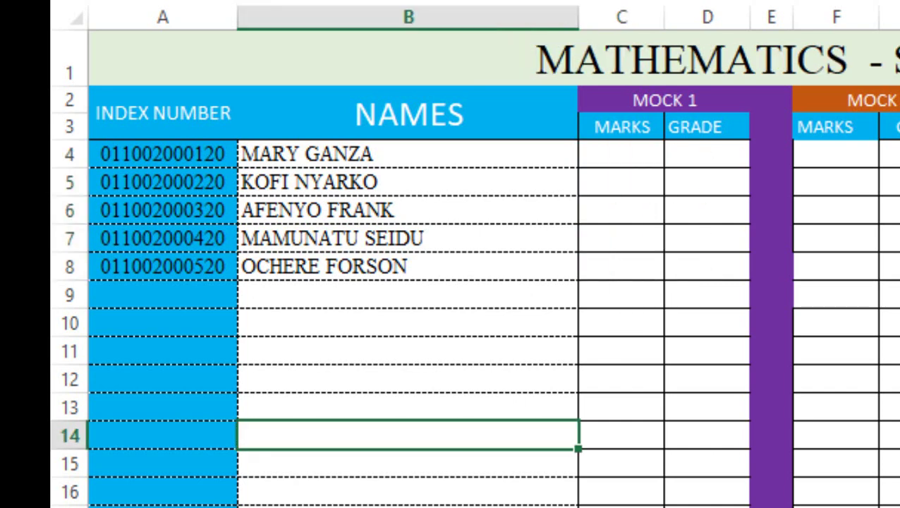
pyautogui.click(609, 145)
pyautogui.click(614, 272)
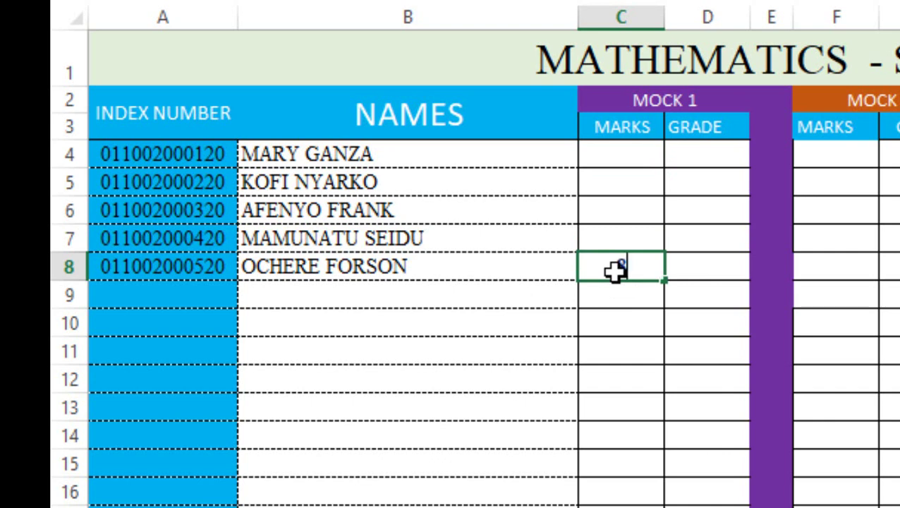
# Step: Enter Mathematics marks 87 and 90, then fill the descending pattern up to C4
pyautogui.write('87')
pyautogui.press('Up')
pyautogui.write('90')
pyautogui.press('Return')
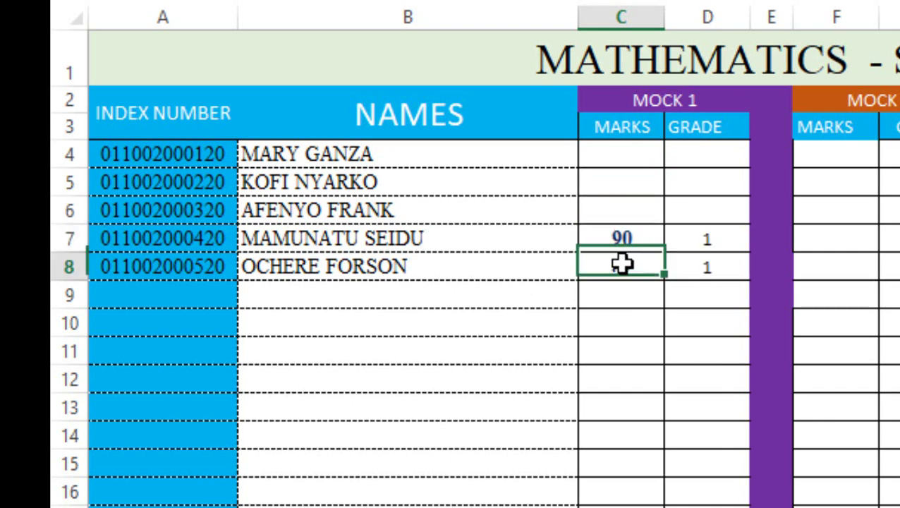
pyautogui.hotkey('shift', 'Up')
pyautogui.moveTo(664, 281); pyautogui.dragTo(641, 147)
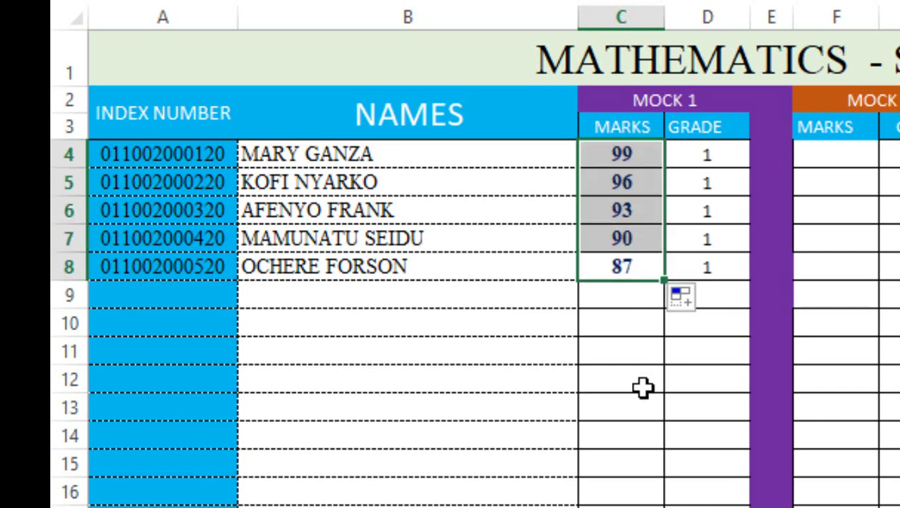
# Step: On the Rel. & Moral Education sheet, enter marks 88, 67, 87 and 67 from C4
pyautogui.hotkey('ctrl', 'pagedown')
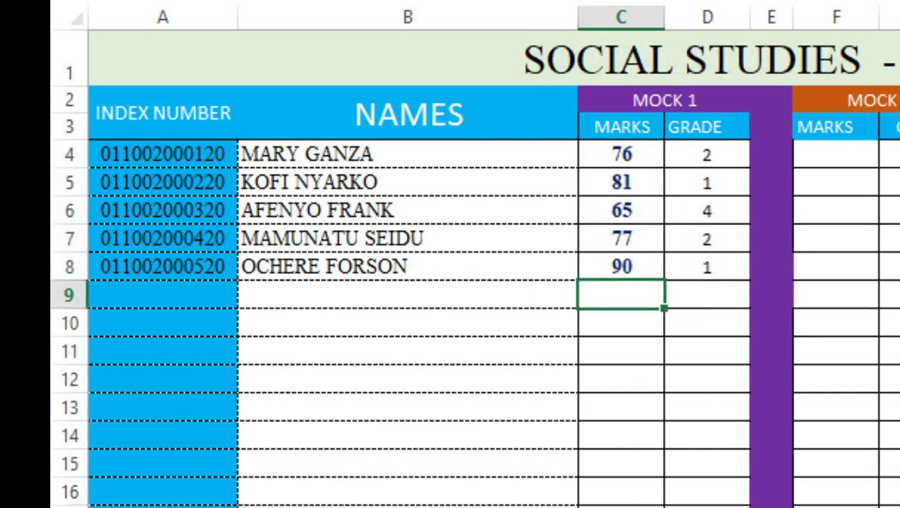
pyautogui.hotkey('ctrl', 'pagedown')
pyautogui.doubleClick(594, 155)
pyautogui.write('88')
pyautogui.press('Return')
pyautogui.write('67')
pyautogui.press('Return')
pyautogui.write('8')
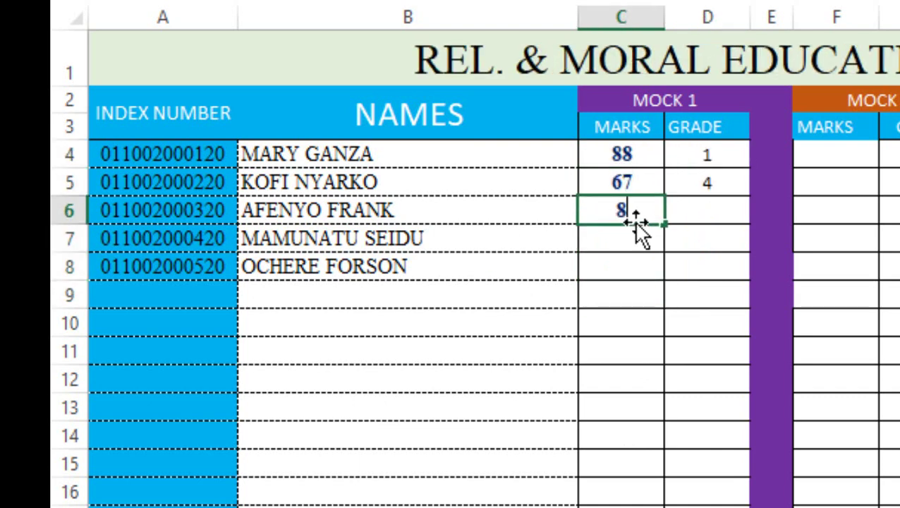
pyautogui.write('7')
pyautogui.press('Return')
pyautogui.write('67')
pyautogui.press('Return')
pyautogui.write('87')
pyautogui.press('Return')
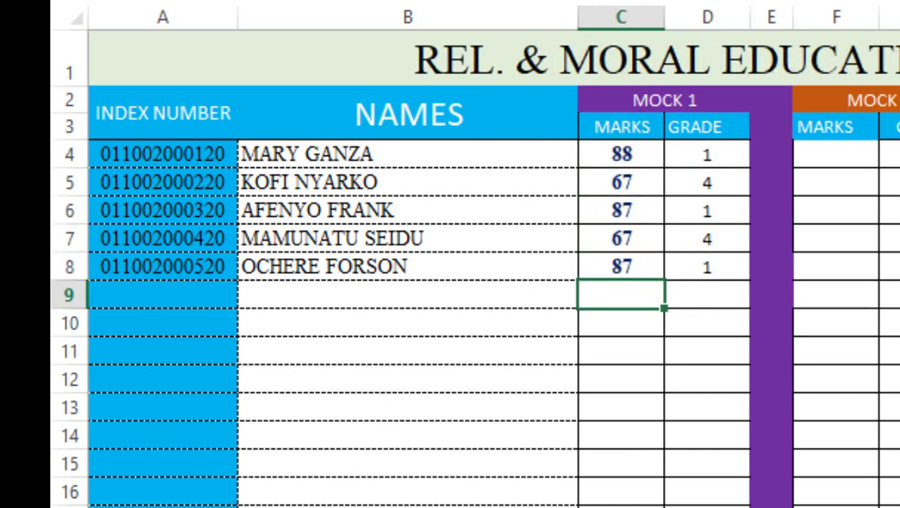
# Step: On the French sheet, enter marks 67, 77, 75, 88 and 67 in C4:C8
pyautogui.hotkey('ctrl', 'pagedown')
pyautogui.click(623, 163)
pyautogui.write('67')
pyautogui.press('Return')
pyautogui.write('77')
pyautogui.press('Return')
pyautogui.write('75')
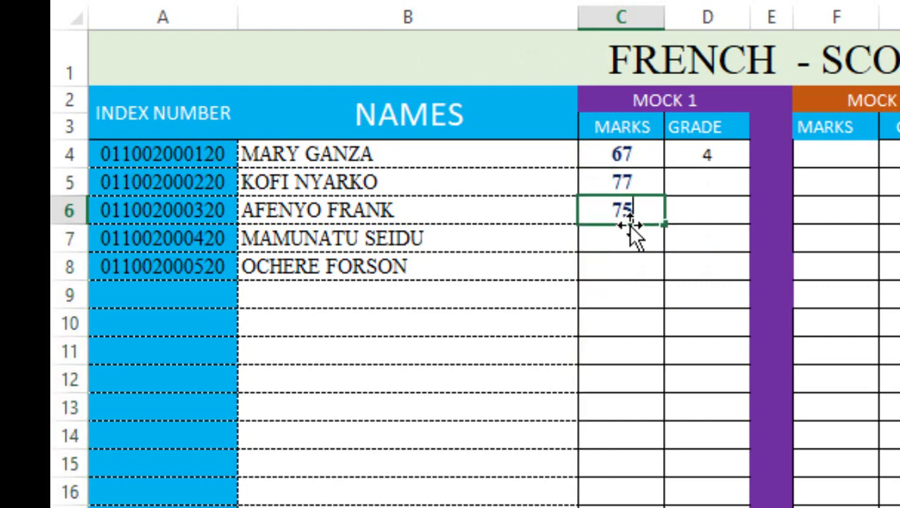
pyautogui.press('Return')
pyautogui.write('88')
pyautogui.press('Return')
pyautogui.write('67')
pyautogui.press('Return')
# Step: On the ICT sheet, enter marks 98, 89, 99, 97 and 87 from C4
pyautogui.hotkey('ctrl', 'pagedown')
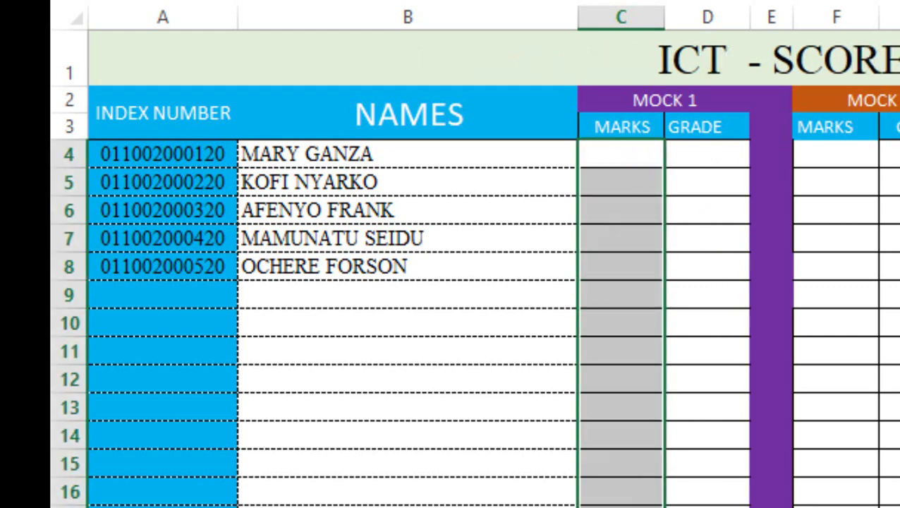
pyautogui.click(639, 155)
pyautogui.write('98')
pyautogui.press('Return')
pyautogui.write('89')
pyautogui.press('Return')
pyautogui.write('99')
pyautogui.press('Return')
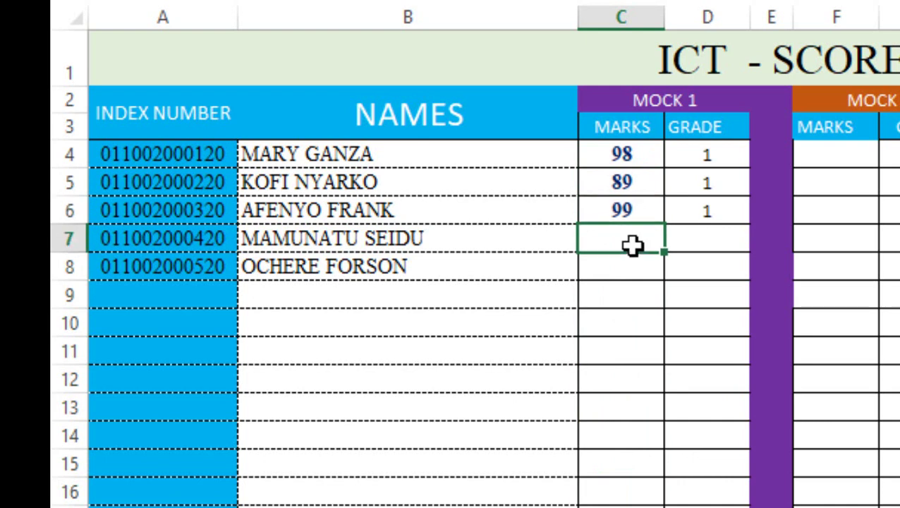
pyautogui.write('97')
pyautogui.press('Return')
pyautogui.write('87')
# Step: On the Ghanaian Language sheet, enter marks 89, 78, 98 and 7789 from C4
pyautogui.press('Return')
pyautogui.hotkey('ctrl', 'pagedown')
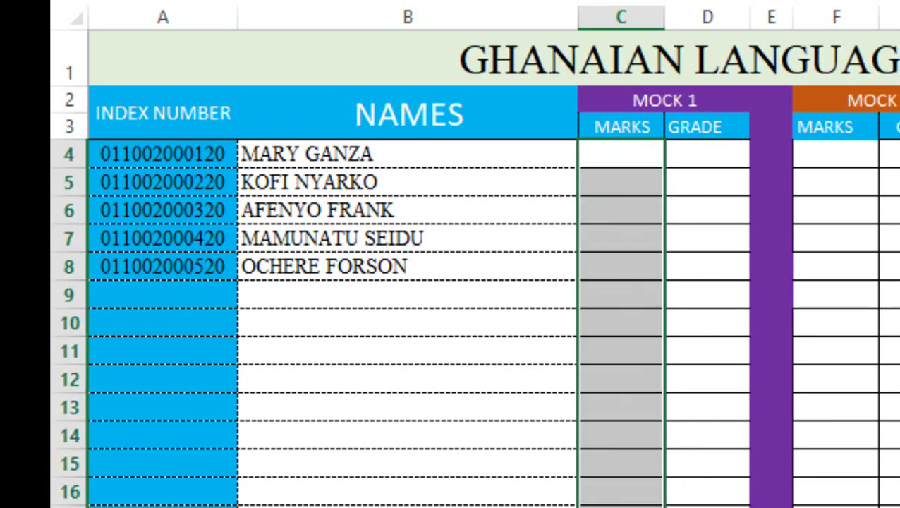
pyautogui.click(647, 154)
pyautogui.write('89')
pyautogui.press('Return')
pyautogui.write('78')
pyautogui.press('Return')
pyautogui.write('98')
pyautogui.press('Return')
pyautogui.write('77')
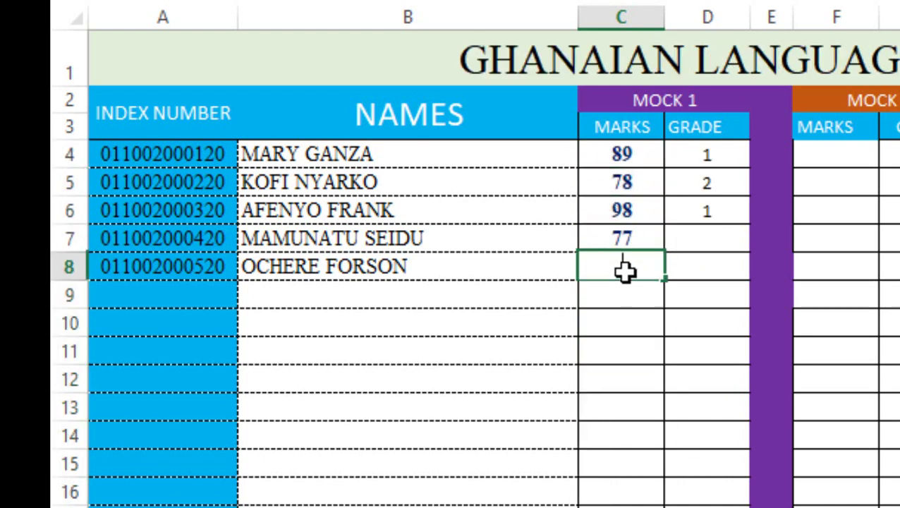
pyautogui.write('89')
# Step: On the BDT sheet, enter marks 98, 88, 78 and 78 from C4
pyautogui.press('Return')
pyautogui.press('Return')
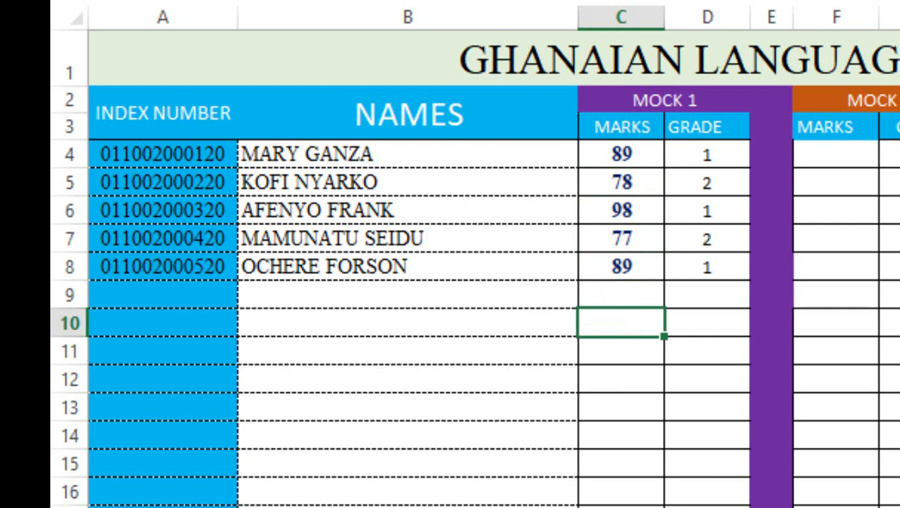
pyautogui.hotkey('ctrl', 'pagedown')
pyautogui.click(613, 154)
pyautogui.write('98')
pyautogui.press('Return')
pyautogui.write('88')
pyautogui.press('Return')
pyautogui.write('78')
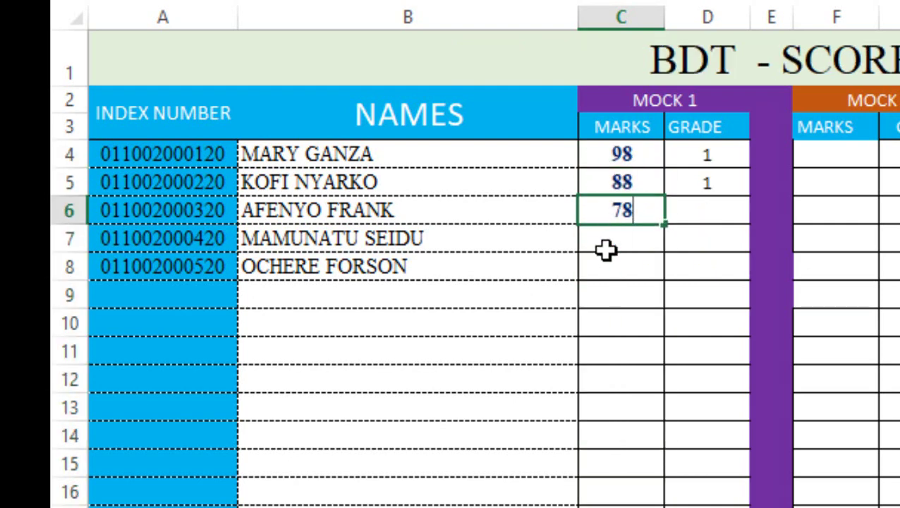
pyautogui.press('Return')
pyautogui.write('78')
pyautogui.press('Return')
pyautogui.write('78')
pyautogui.press('Return')
# Step: Correct two BDT marks to 99 and 76
pyautogui.click(626, 270)
pyautogui.write('99')
pyautogui.click(631, 207)
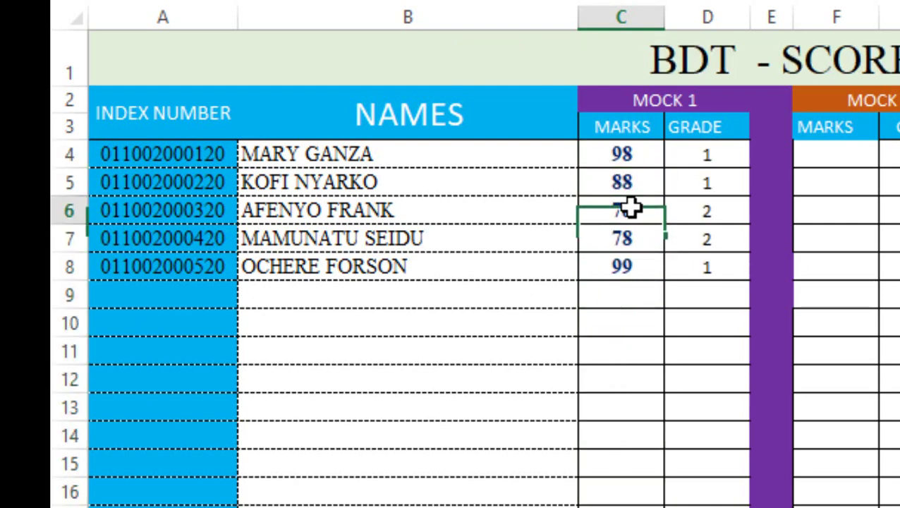
pyautogui.write('76')
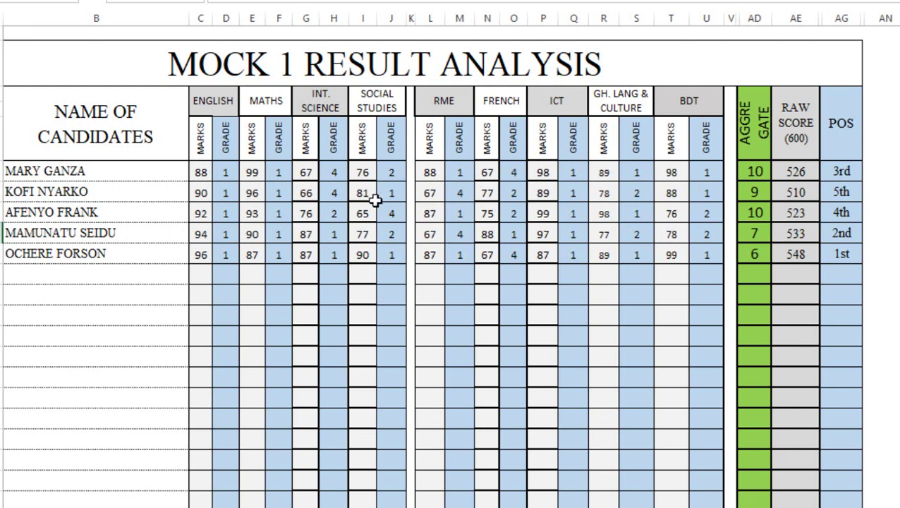
# Step: Check the first candidate's raw score in the Mock 1 results table
pyautogui.click(776, 174)
pyautogui.click(896, 233)
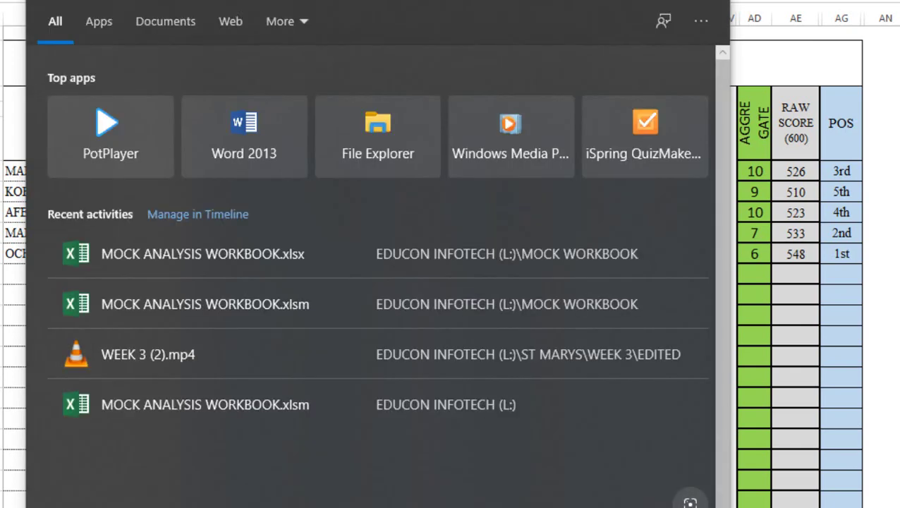
# Step: Launch Calculator by searching 'CAL' and move it to the top right beside the results
pyautogui.write('CAL')
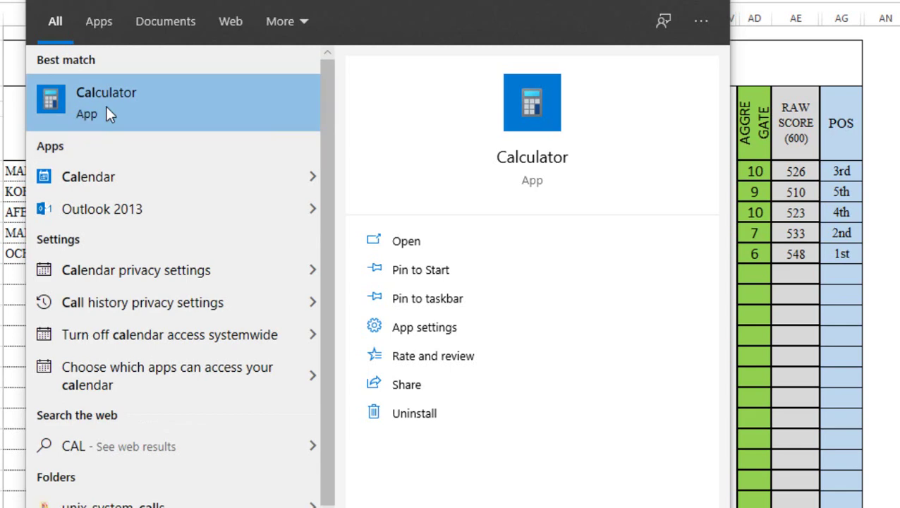
pyautogui.click(107, 110)
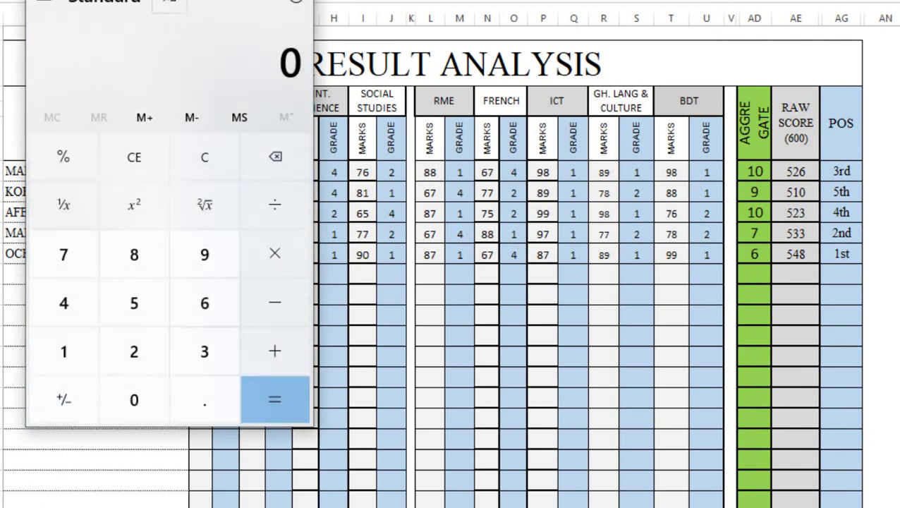
pyautogui.moveTo(68, 0); pyautogui.dragTo(876, 74)
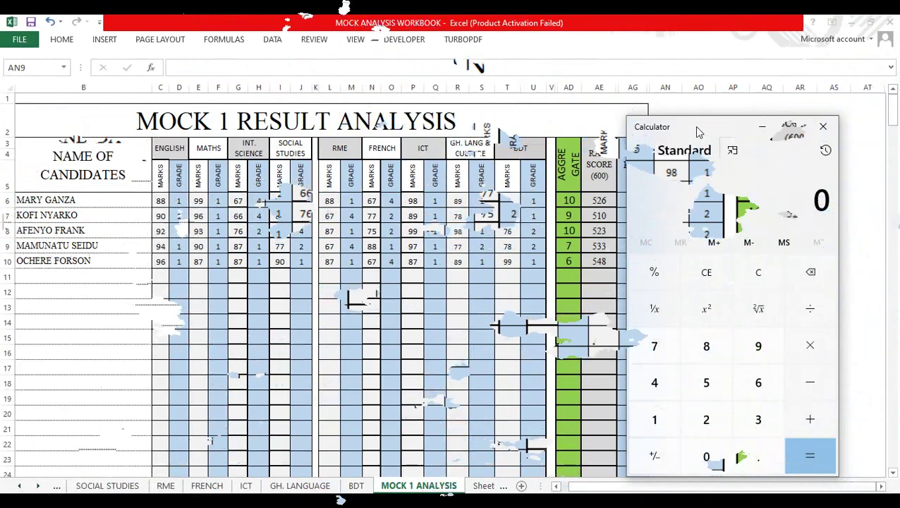
pyautogui.moveTo(694, 126); pyautogui.dragTo(730, 88)
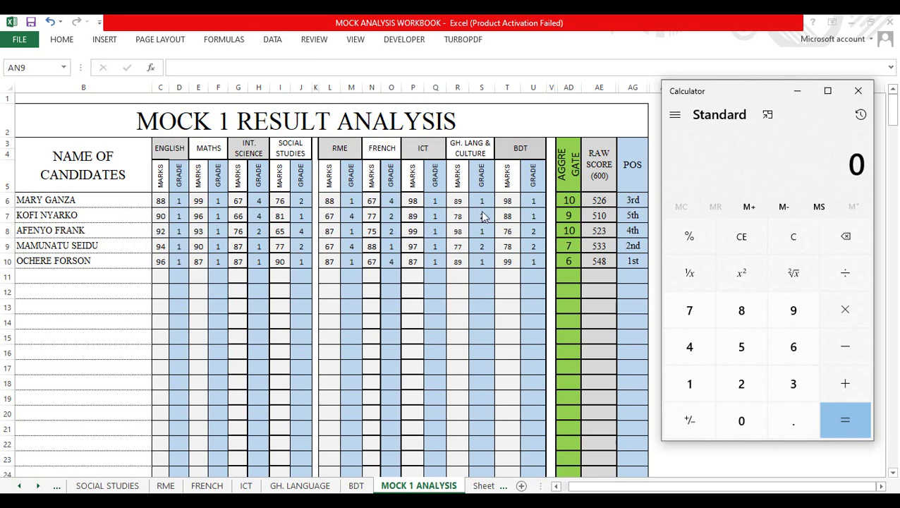
# Step: In Calculator, add up the first four marks: 88 + 99 + 67 + 76
pyautogui.doubleClick(748, 315)
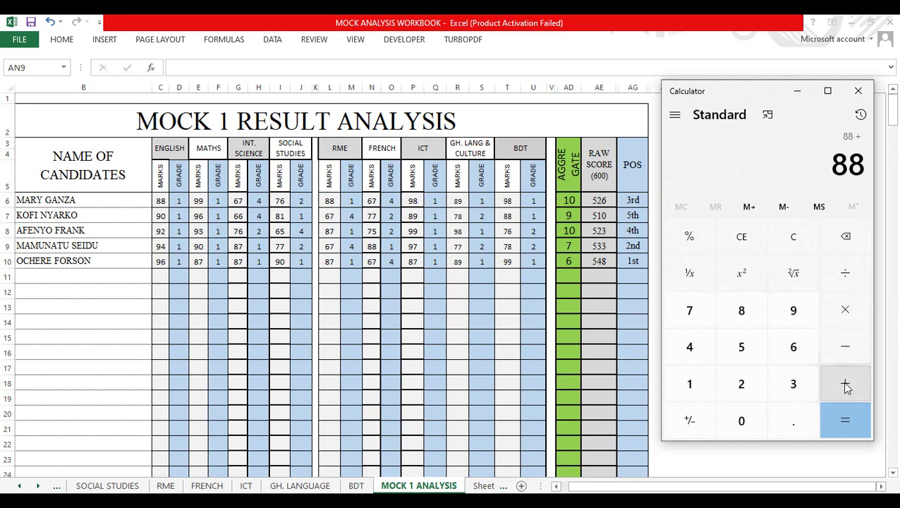
pyautogui.doubleClick(797, 314)
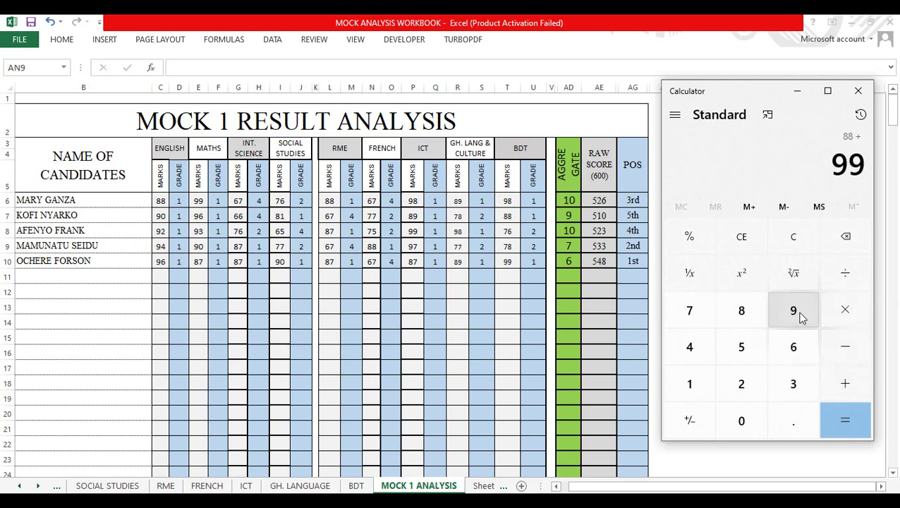
pyautogui.click(842, 382)
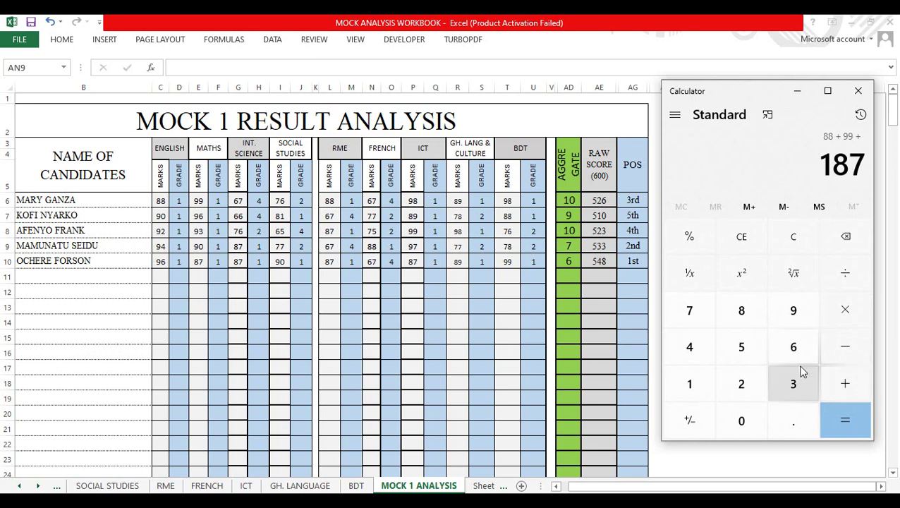
pyautogui.click(793, 347)
pyautogui.click(695, 318)
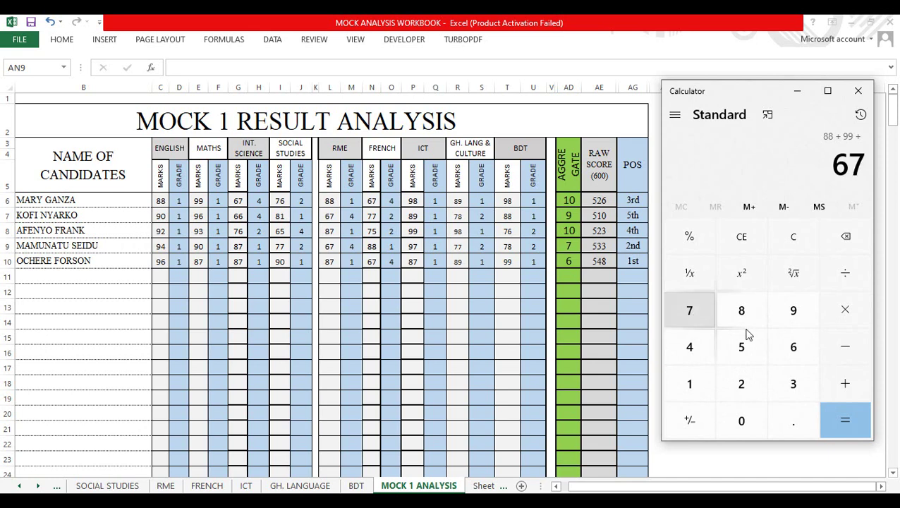
pyautogui.click(850, 384)
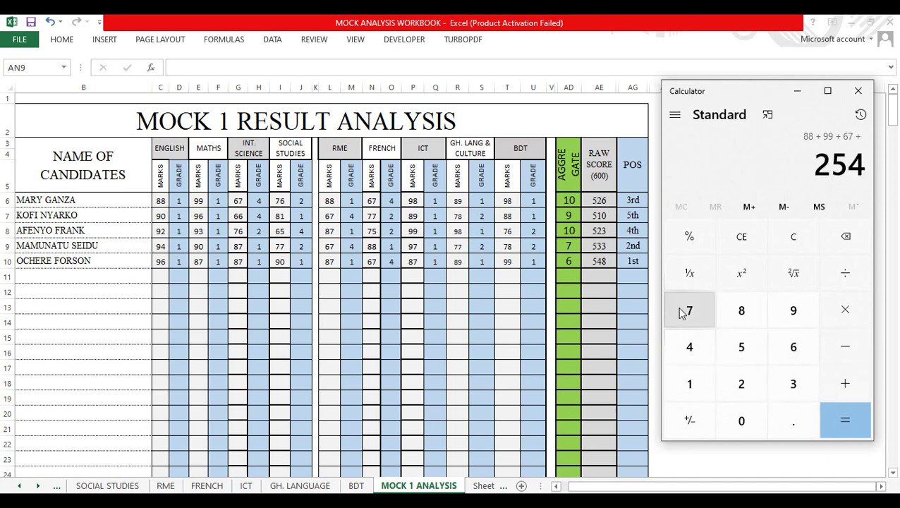
pyautogui.click(684, 309)
pyautogui.click(804, 353)
pyautogui.click(844, 382)
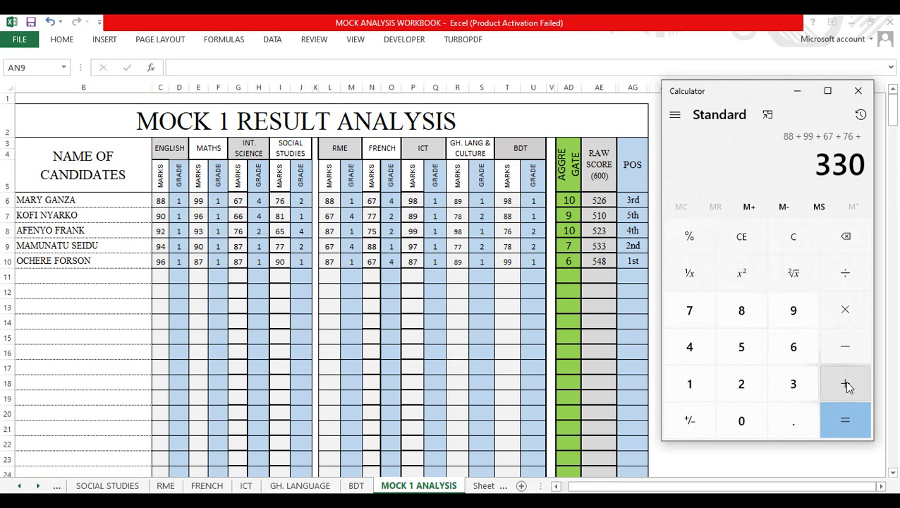
# Step: Add the remaining marks 98 and 98 to reach the total of 526
pyautogui.click(792, 313)
pyautogui.click(749, 311)
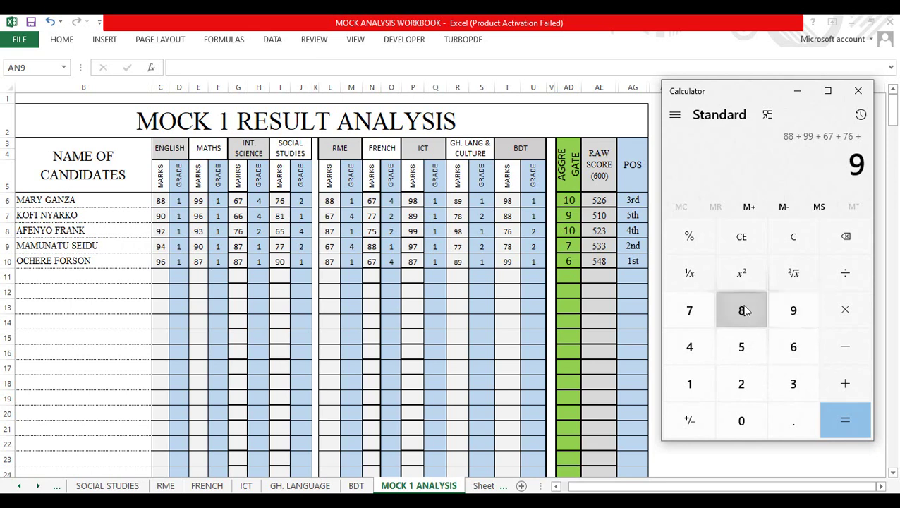
pyautogui.click(845, 384)
pyautogui.click(798, 312)
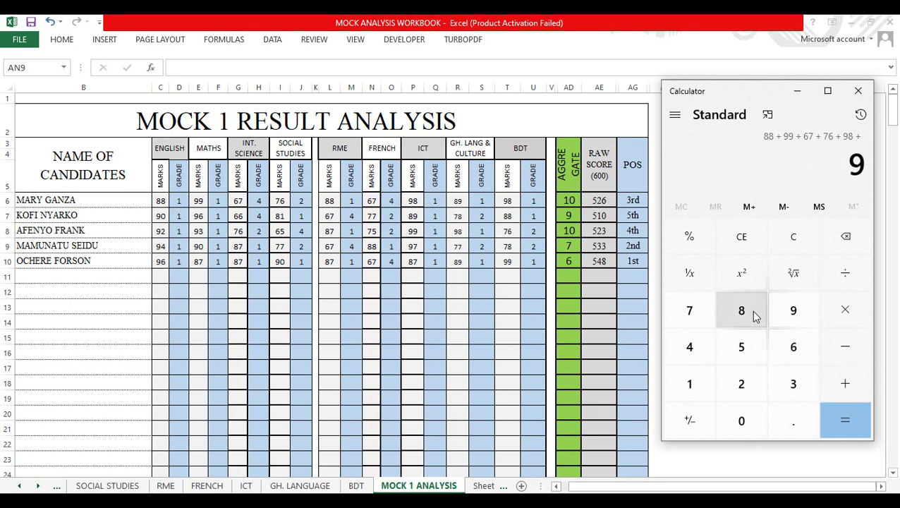
pyautogui.click(749, 316)
pyautogui.click(846, 419)
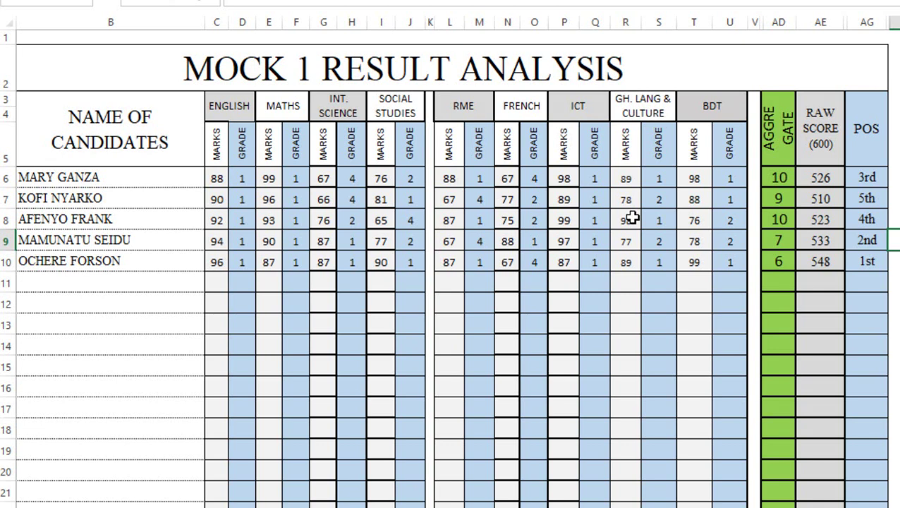
# Step: Scroll the sheet tabs back and switch to the DASHBOARD sheet
pyautogui.click(757, 323)
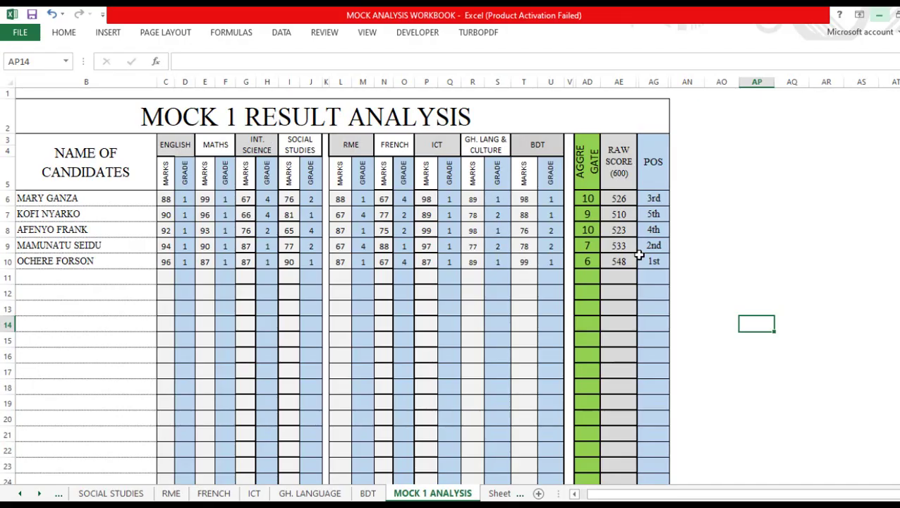
pyautogui.click(20, 494)
pyautogui.click(20, 493)
pyautogui.click(104, 494)
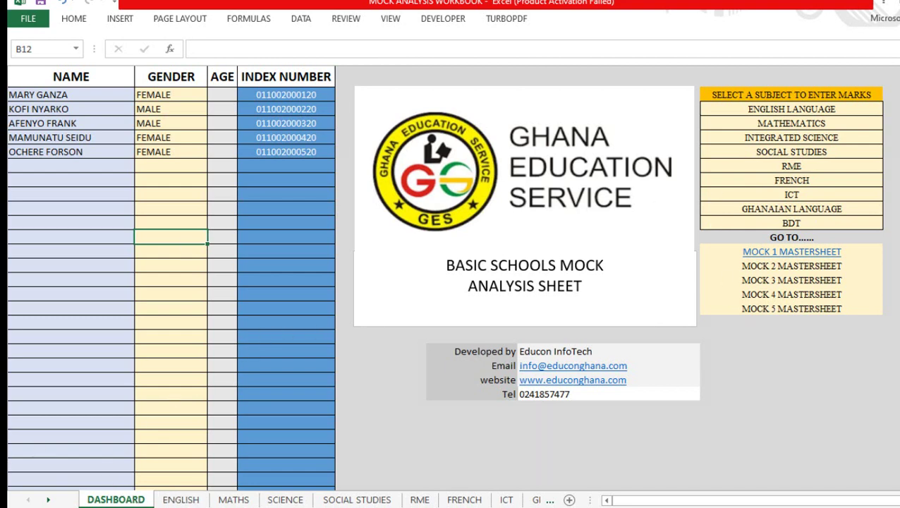
# Step: On the ENGLISH sheet, change the last candidate's Mock 1 mark to 50
pyautogui.click(181, 500)
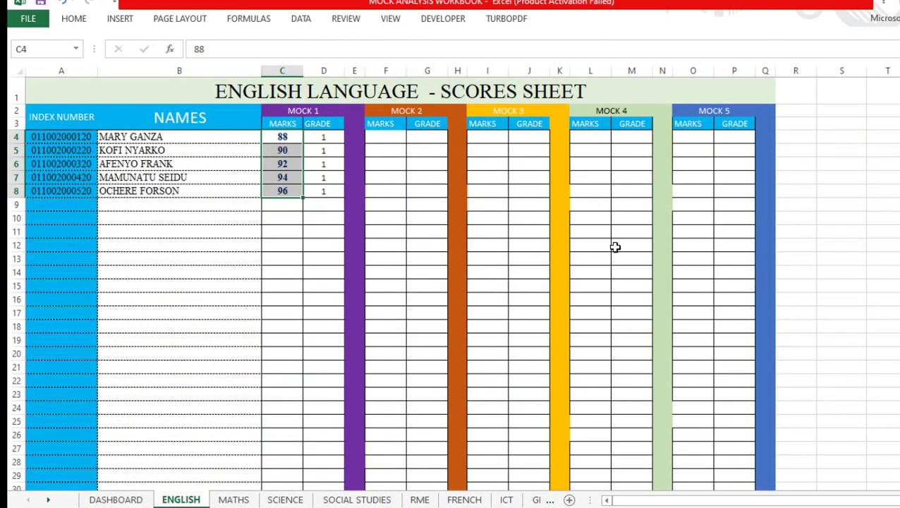
pyautogui.click(272, 238)
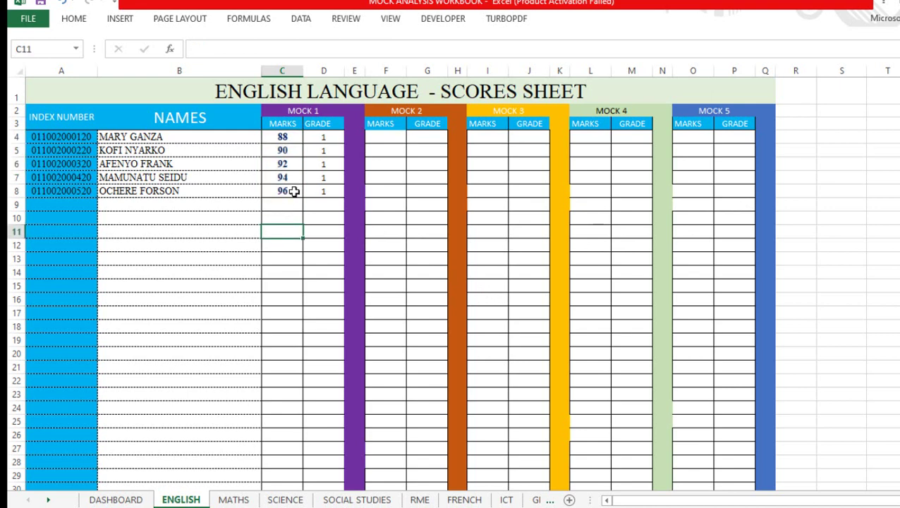
pyautogui.click(293, 191)
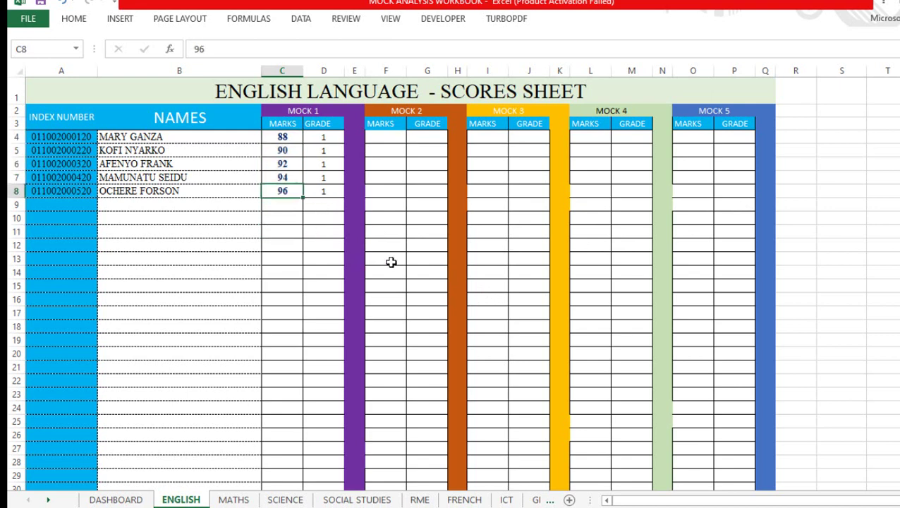
pyautogui.write('50')
pyautogui.press('Return')
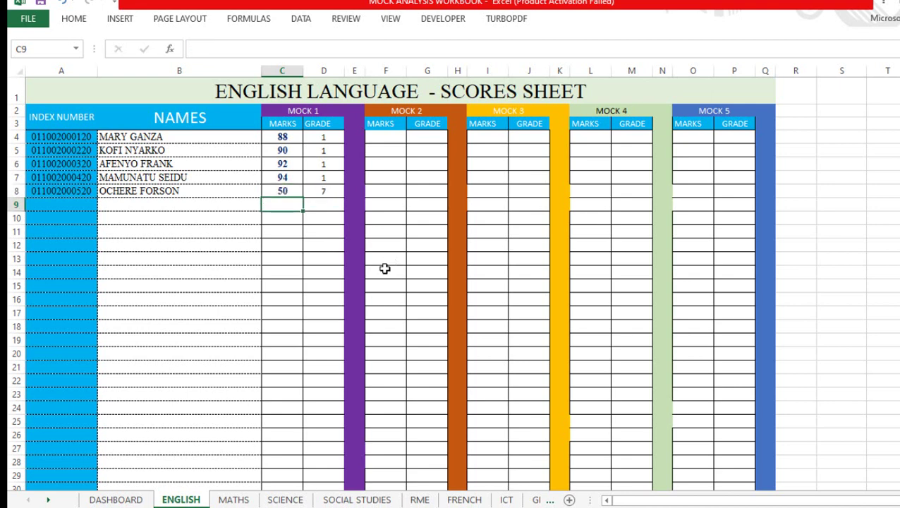
# Step: Switch to the MOCK 1 ANALYSIS sheet to review the updated aggregate 12, raw score 502
pyautogui.click(48, 499)
pyautogui.click(48, 500)
pyautogui.click(48, 500)
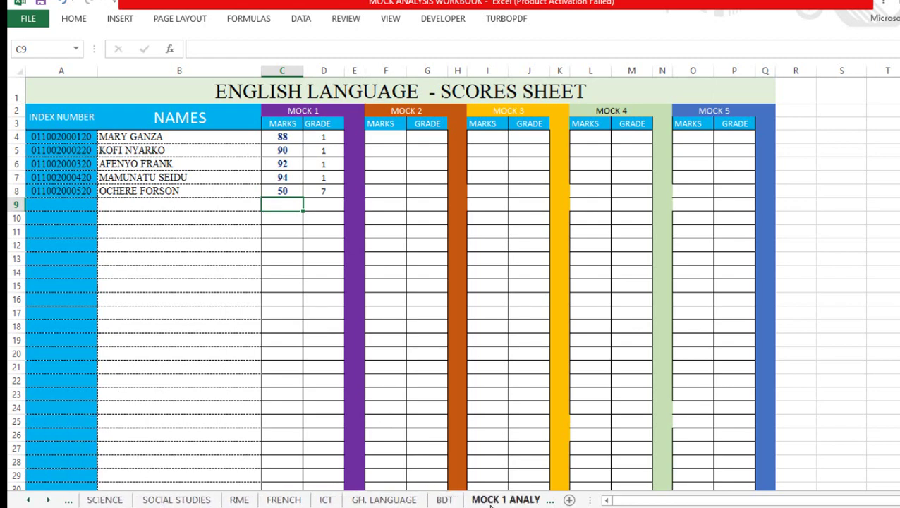
pyautogui.click(492, 500)
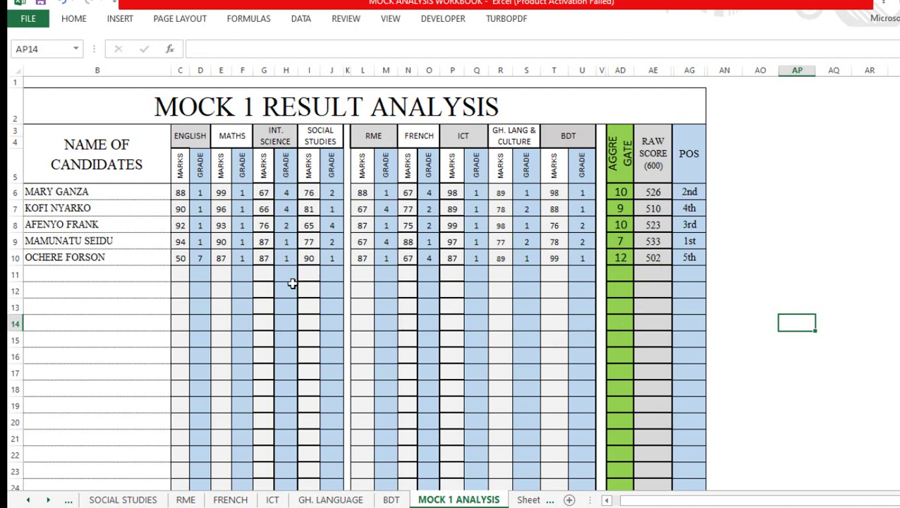
pyautogui.scroll(-3, 244, 290)
pyautogui.scroll(3, 245, 280)
# Step: Set the print layout to A3 paper in landscape orientation, then return to the worksheet
pyautogui.hotkey('ctrl', 'p')
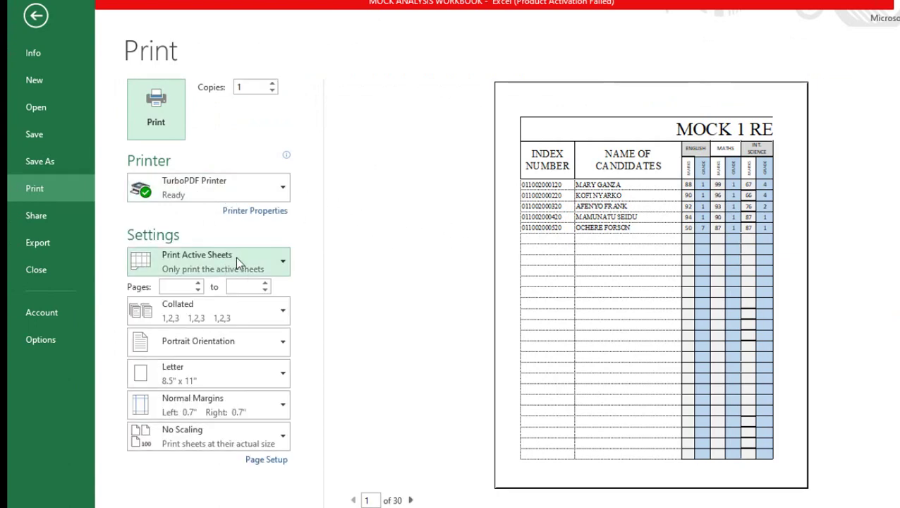
pyautogui.click(279, 379)
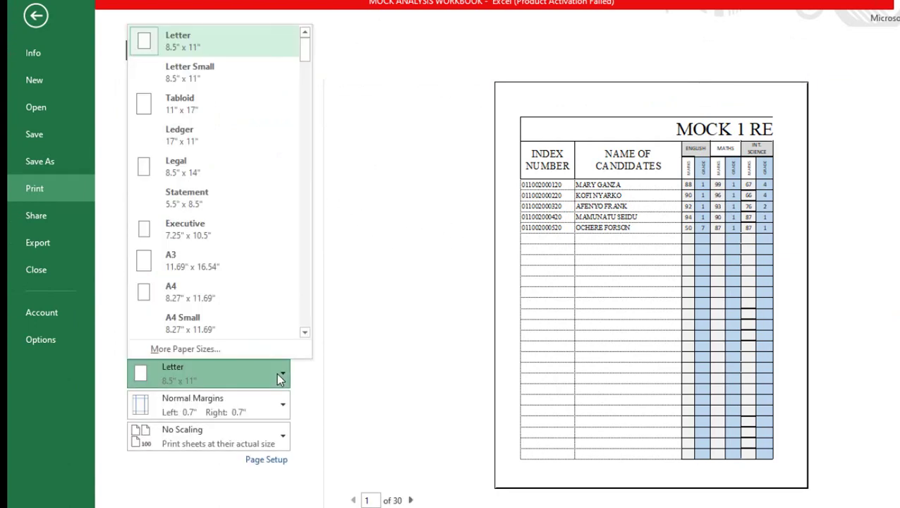
pyautogui.click(219, 272)
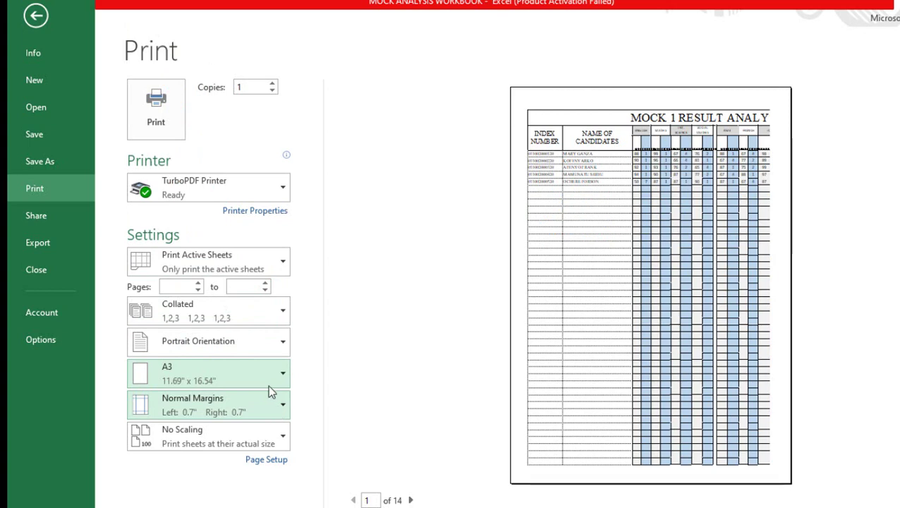
pyautogui.click(273, 346)
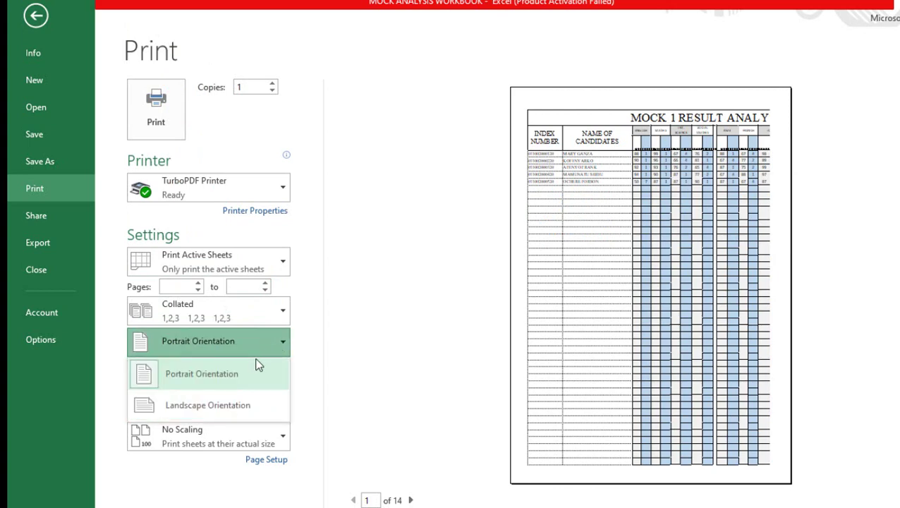
pyautogui.click(238, 407)
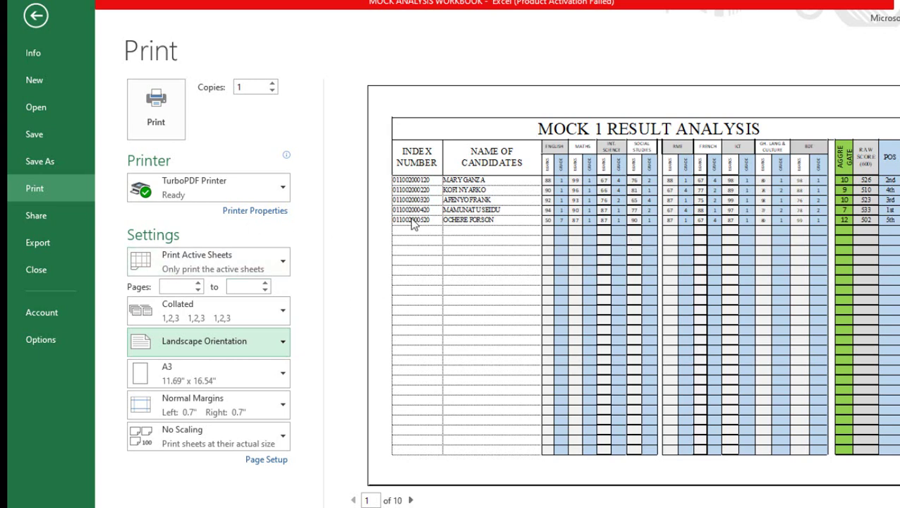
pyautogui.click(36, 15)
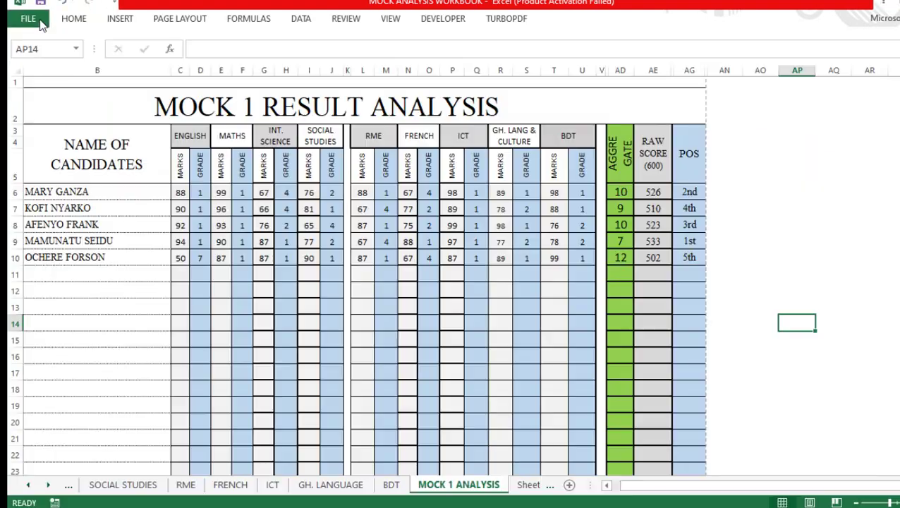
# Step: Scroll the sheet tabs left and switch back to the DASHBOARD sheet
pyautogui.click(29, 494)
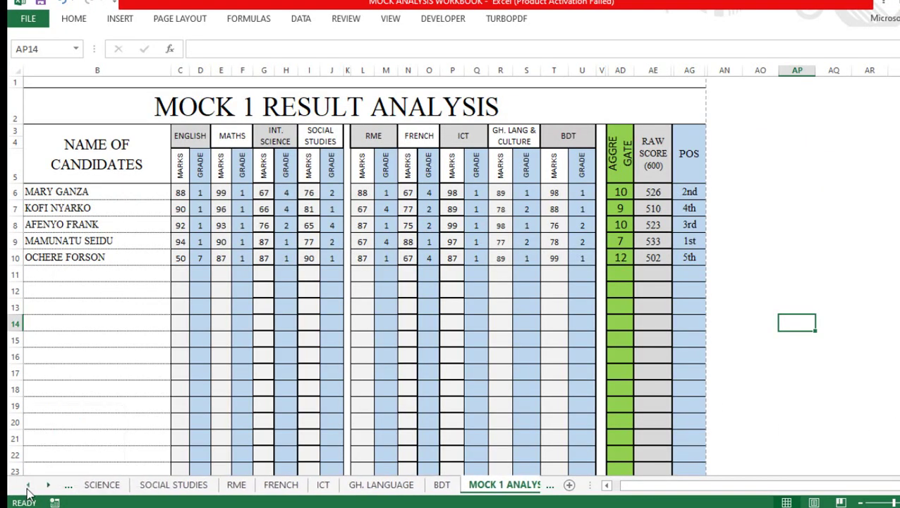
pyautogui.click(28, 494)
pyautogui.click(28, 494)
pyautogui.click(28, 494)
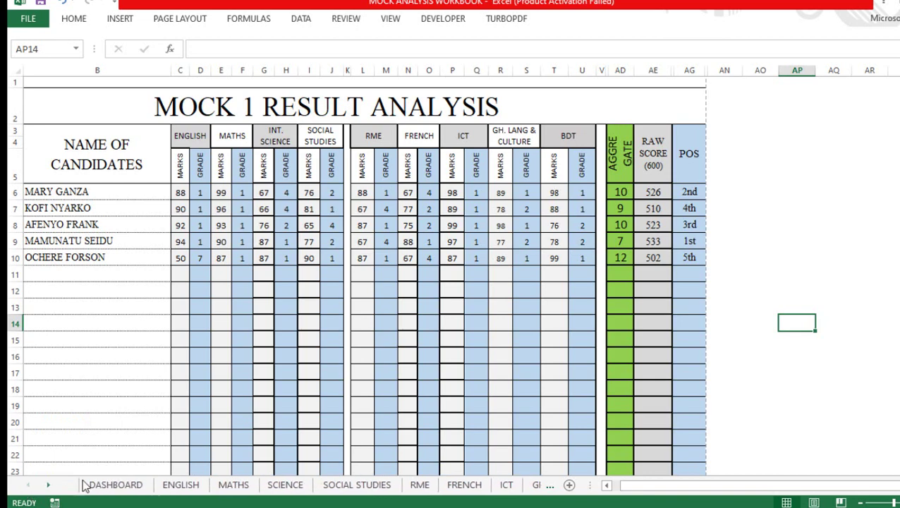
pyautogui.click(115, 487)
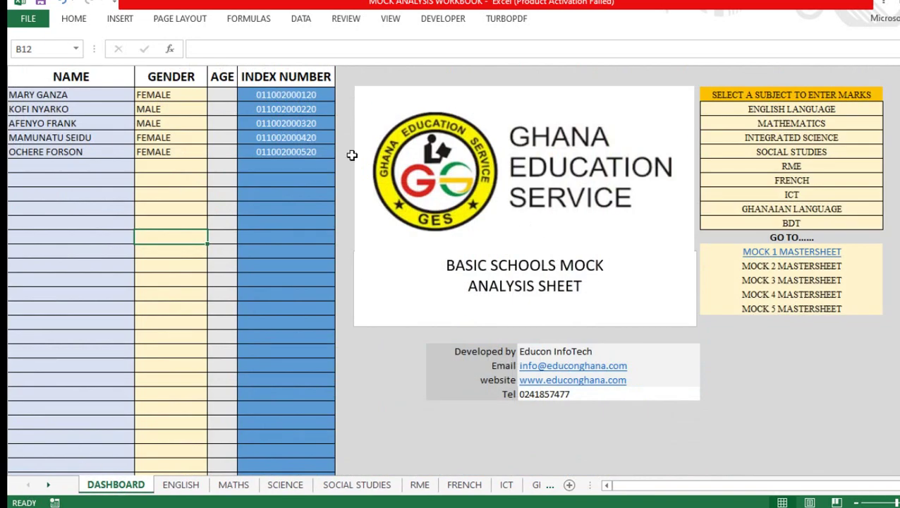